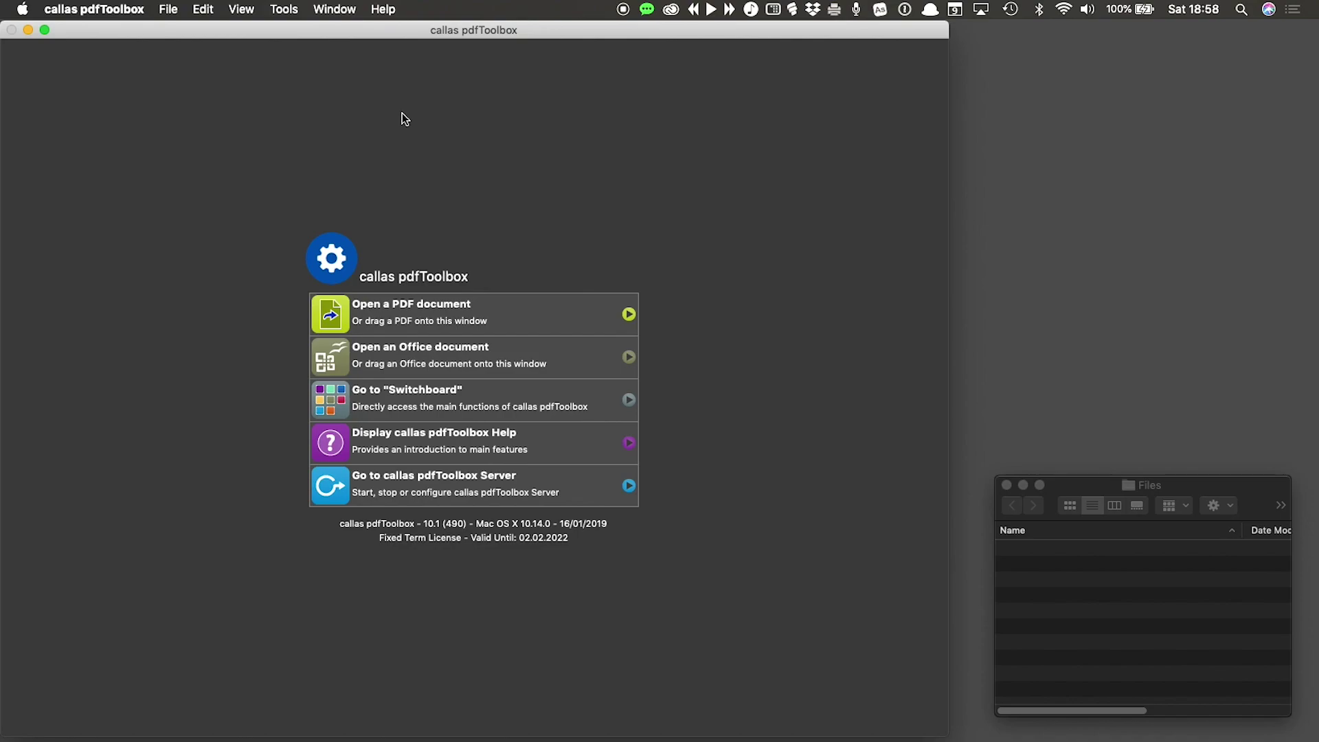
Step: Open the Profiles panel from Tools, switch to the PDF Standards library, and glance at its checks and fixups
left_click(299, 12)
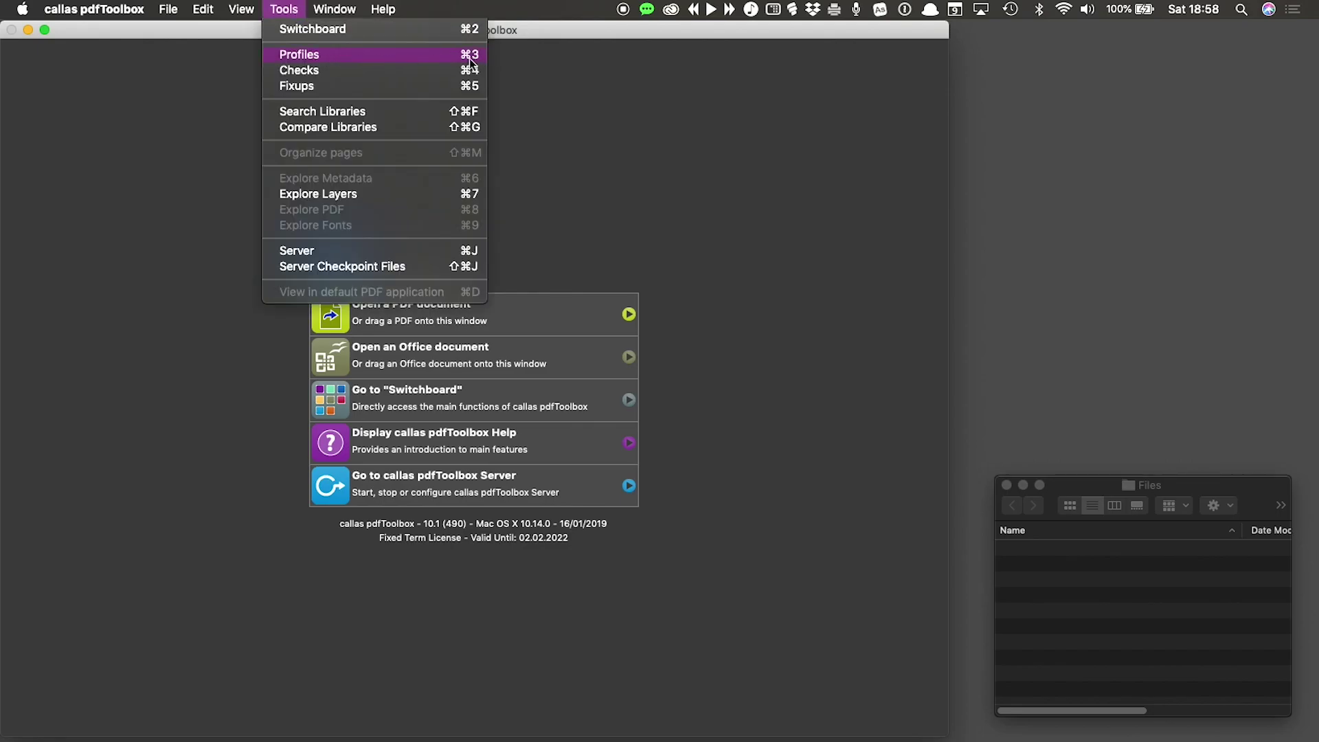
left_click(434, 56)
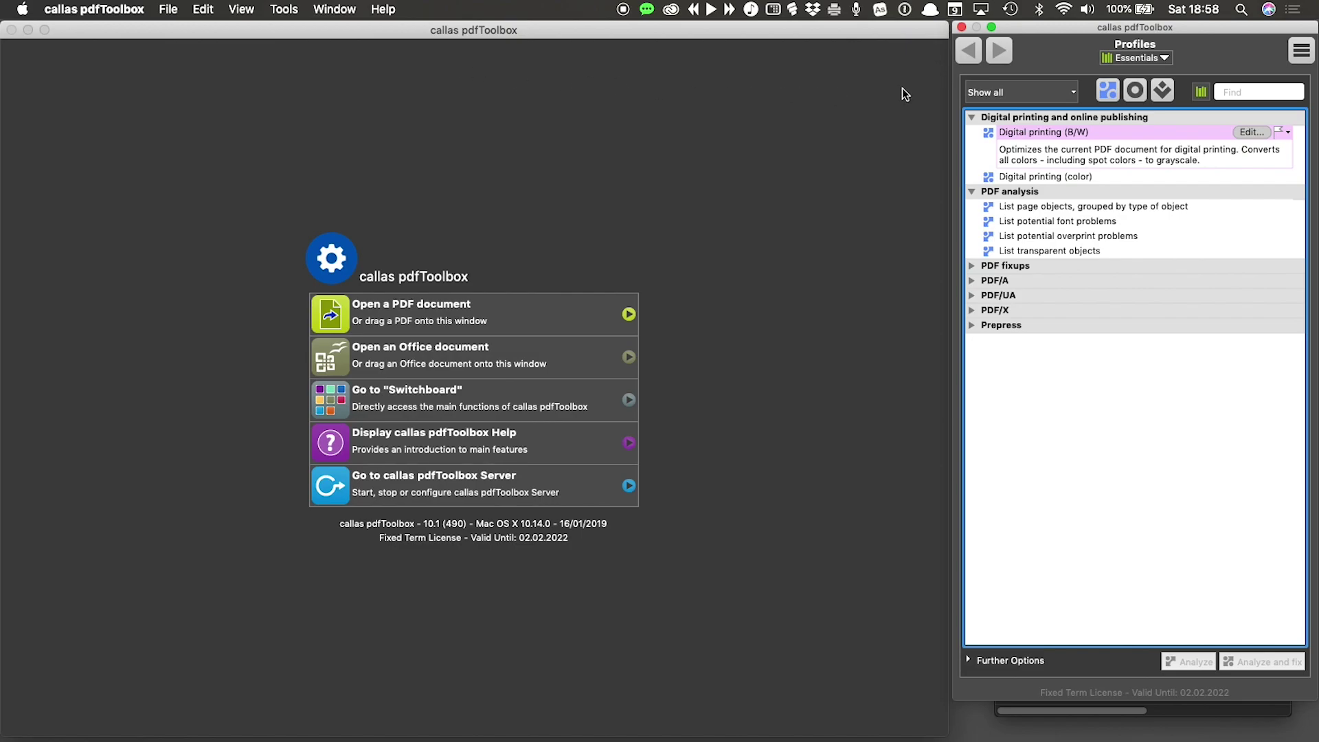
left_click(1164, 59)
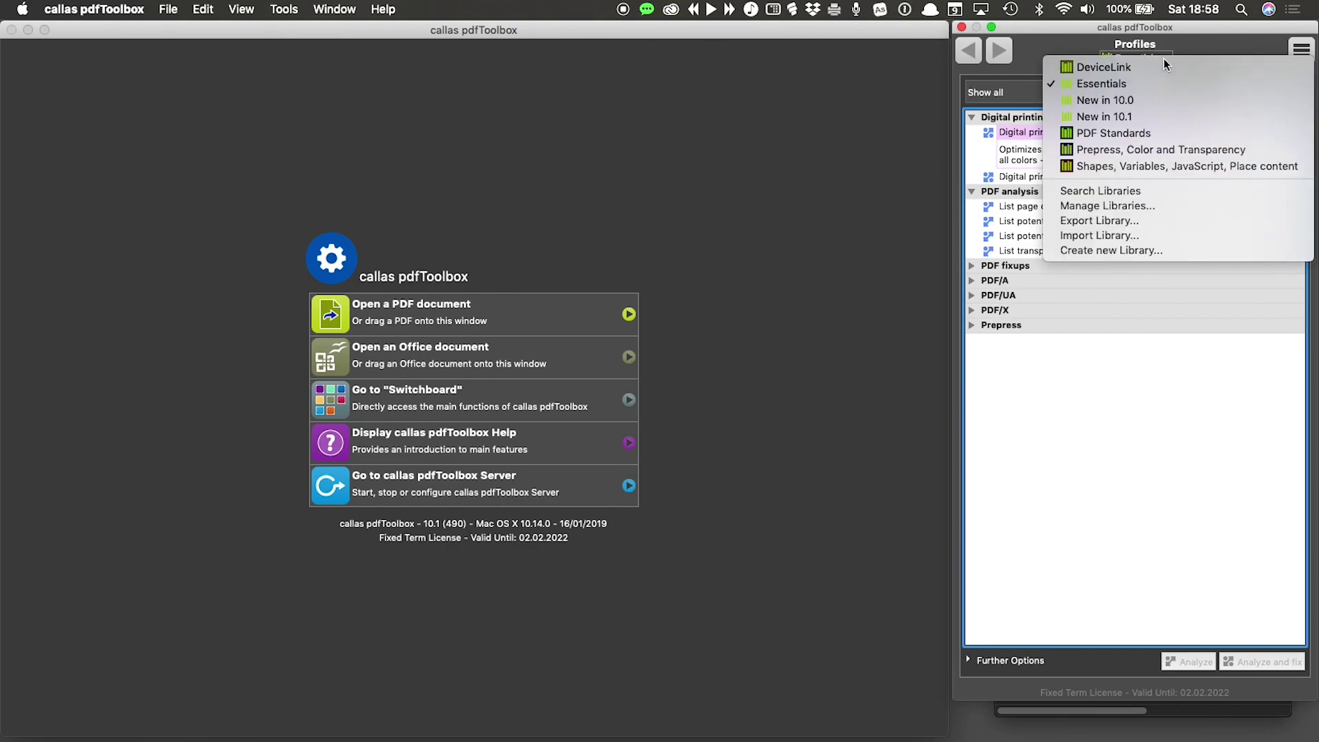
left_click(1155, 133)
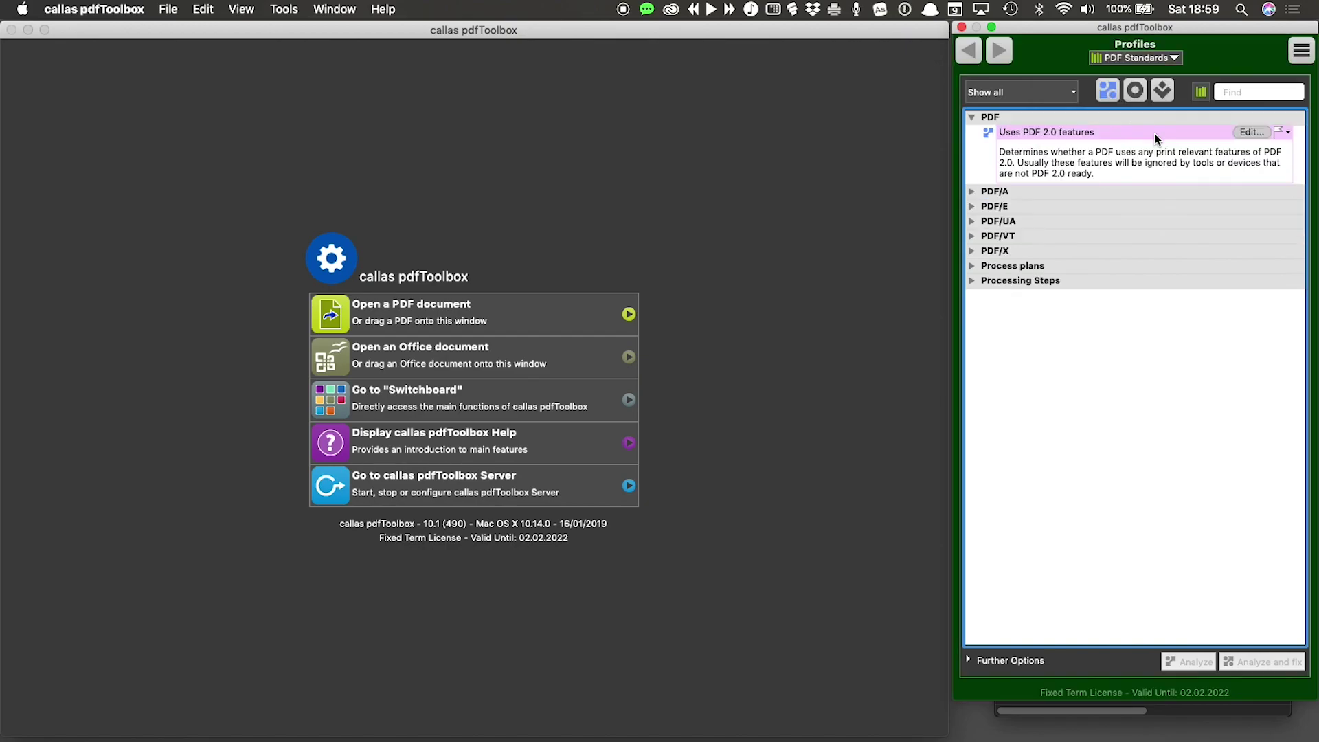
left_click(1136, 95)
left_click(1167, 92)
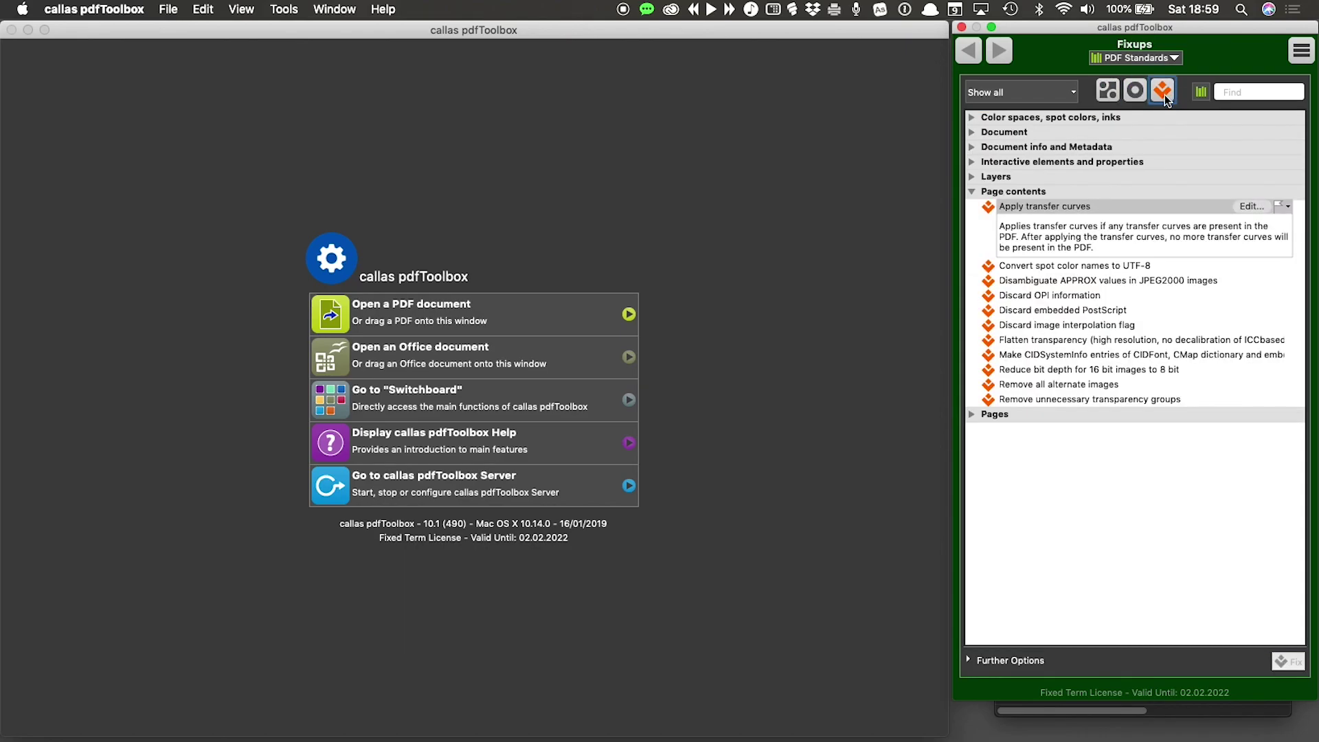
left_click(1108, 92)
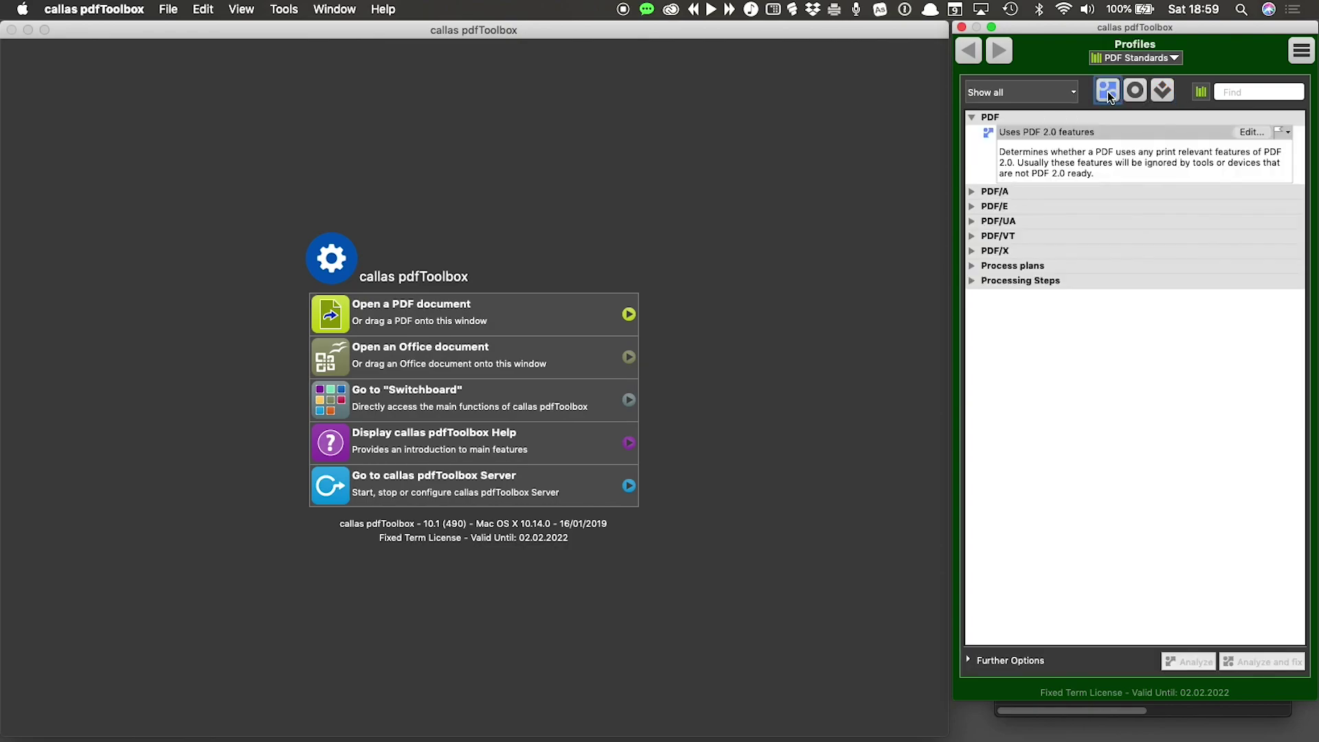
Step: Open Manage Libraries from the library dropdown and move the dialog aside
left_click(1175, 58)
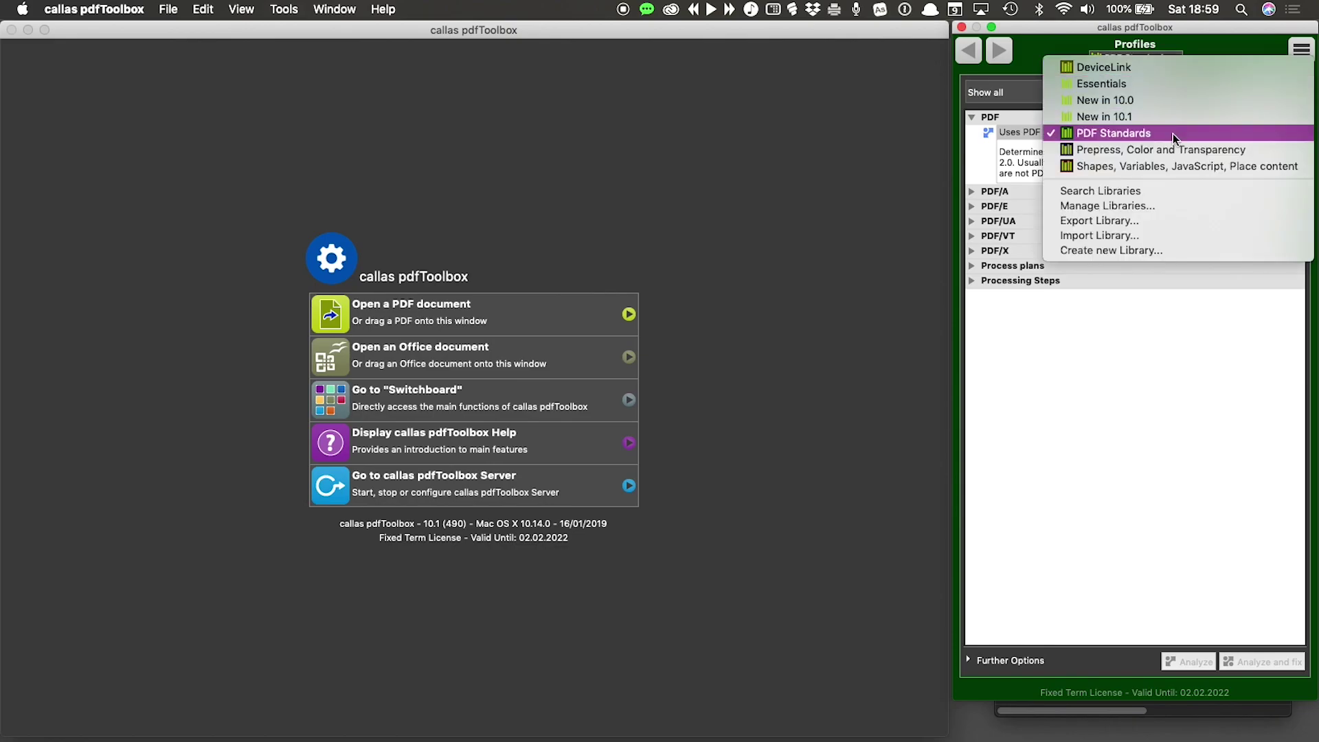
left_click(1175, 205)
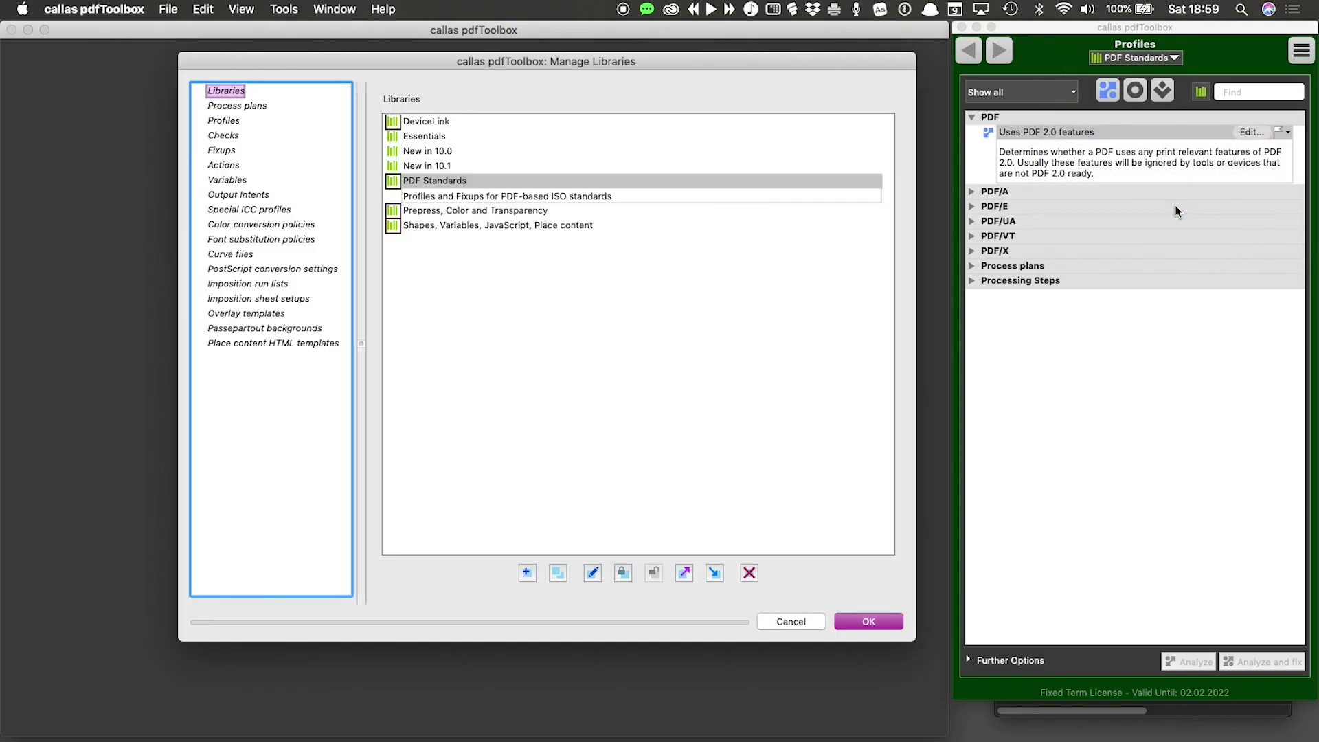
left_click_drag(697, 57, 746, 55)
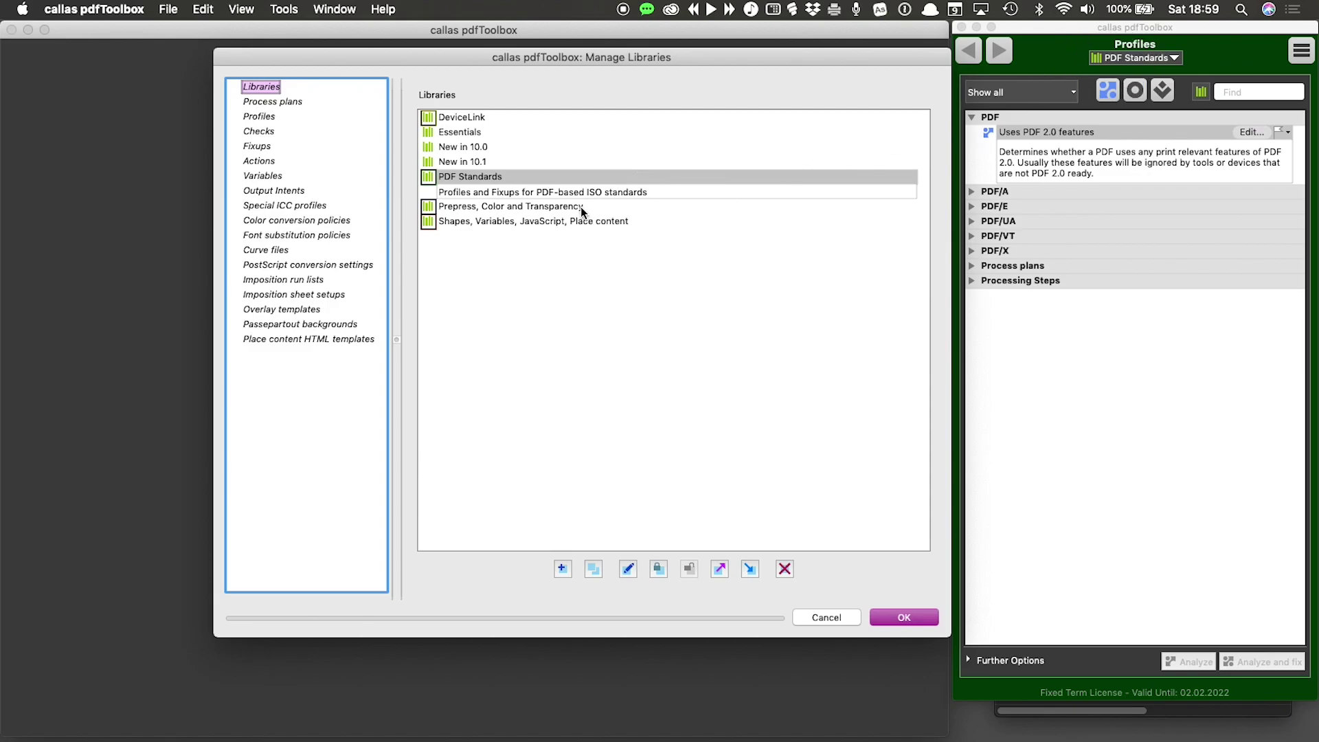
Step: Browse the Process plans, Profiles, Checks and Fixups categories, then return to the Libraries list
left_click(255, 103)
left_click(256, 115)
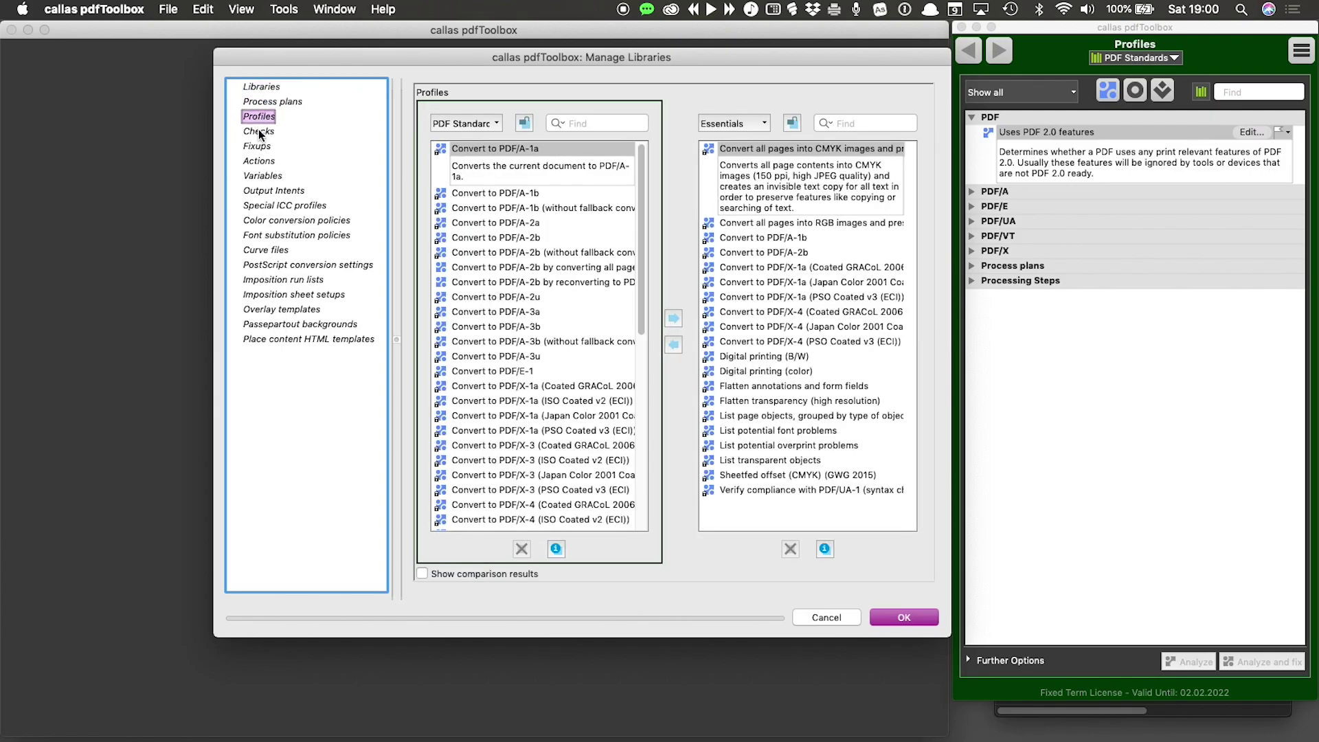
left_click(258, 130)
left_click(259, 147)
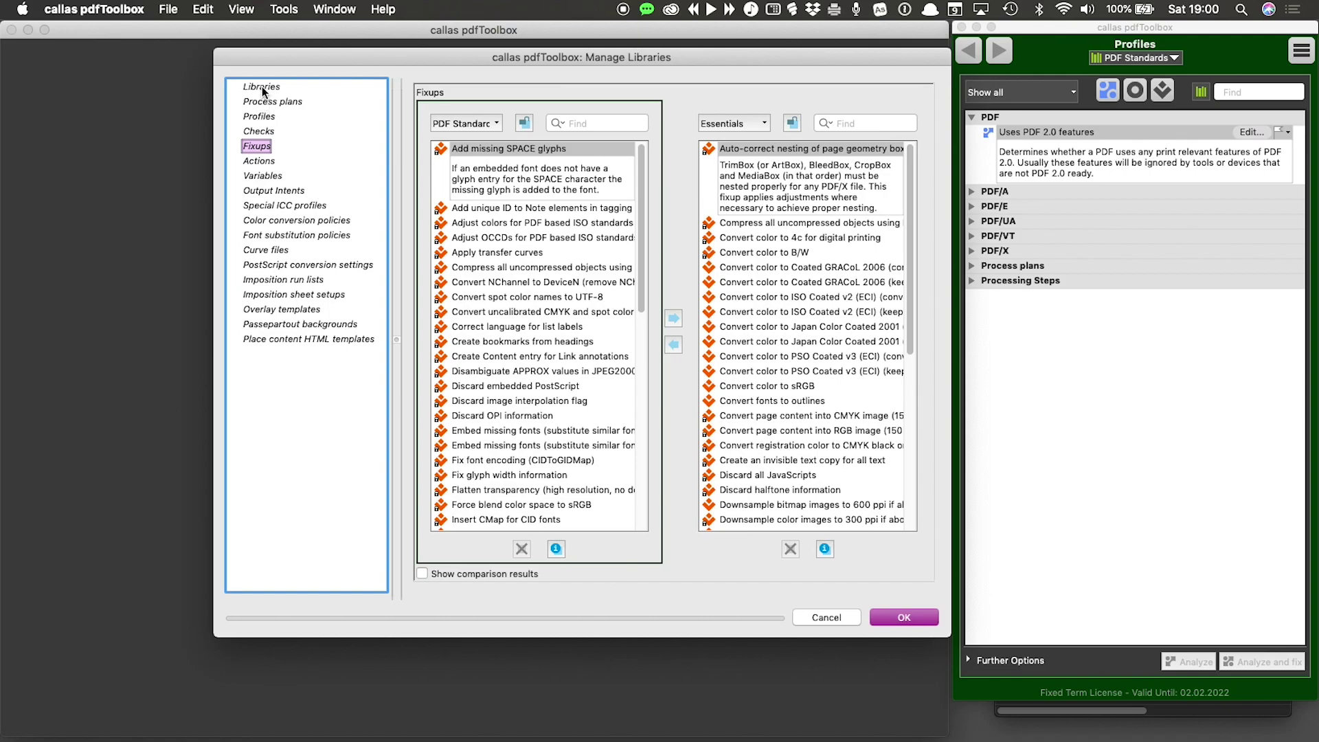
left_click(262, 87)
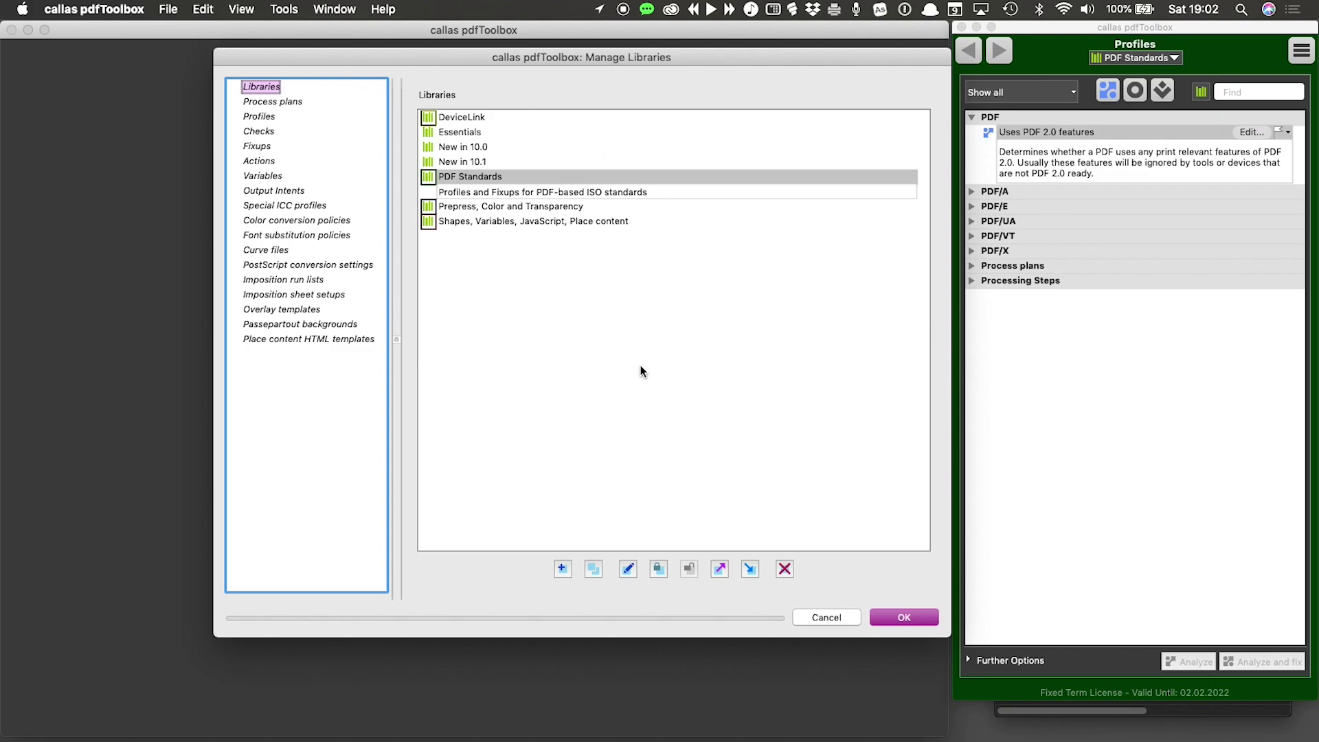
Step: Add a new library named 'For testing' with the description 'Profiles that are still being tested'
left_click(562, 569)
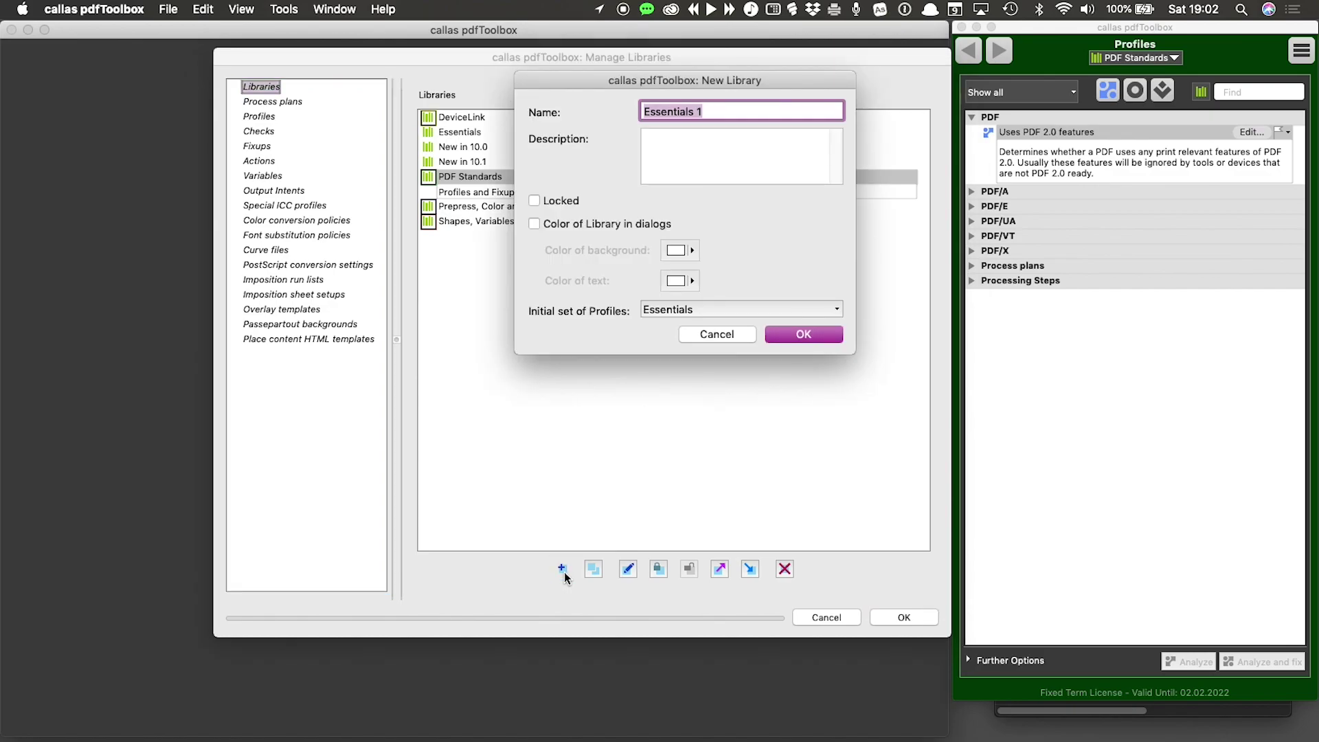
left_click_drag(753, 81, 709, 131)
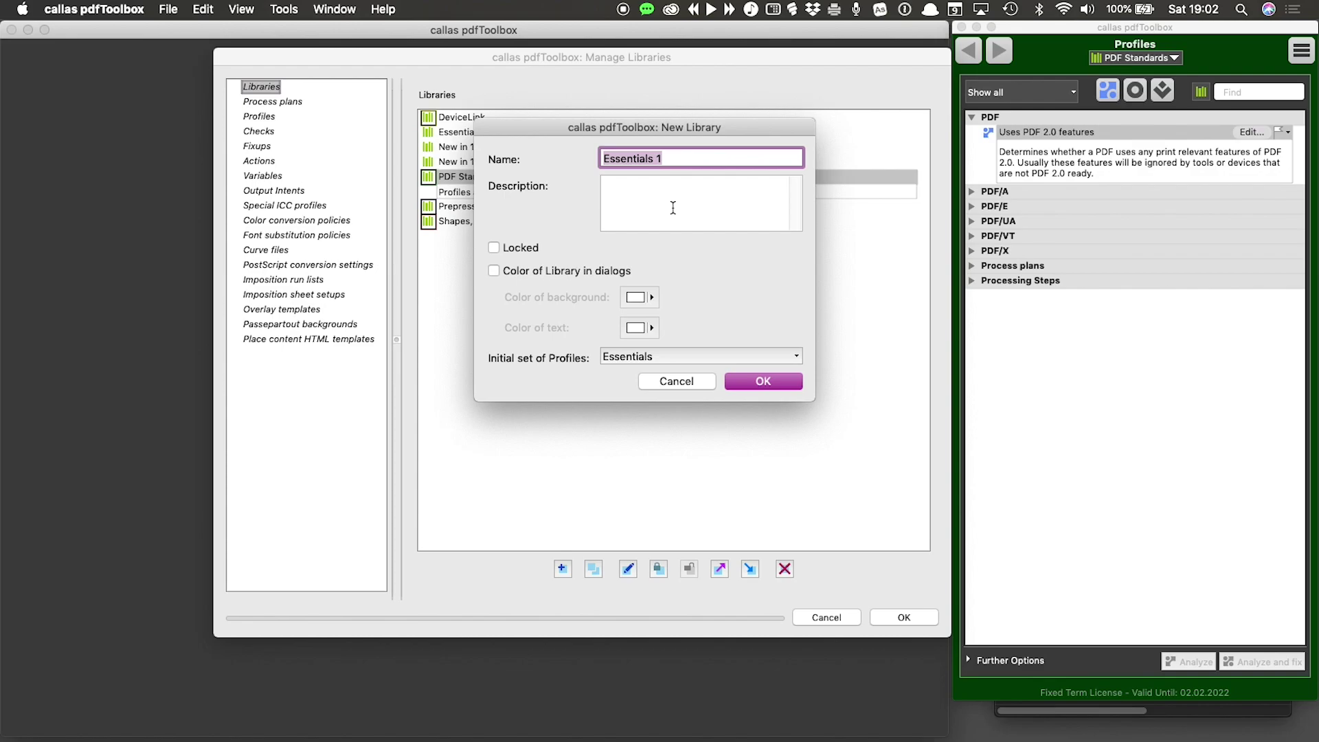
type("For testing")
key("Tab")
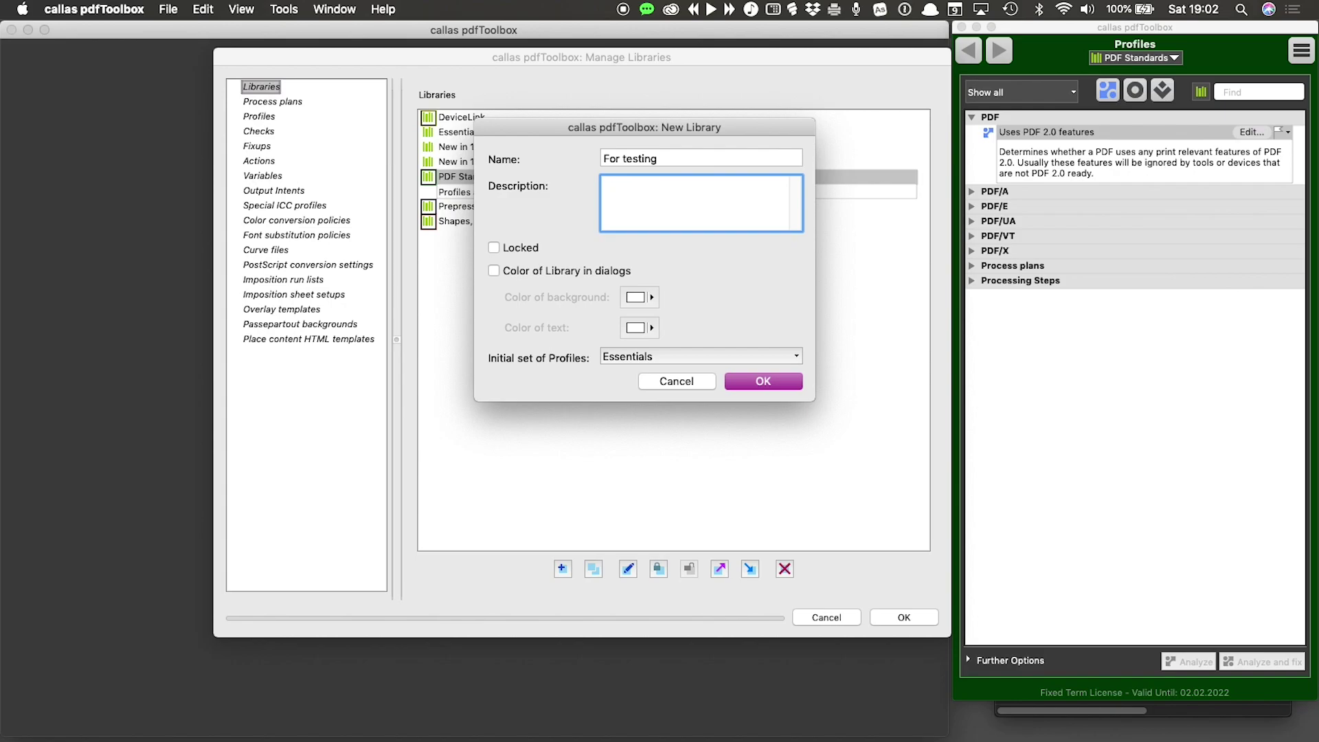
type("Profiles that are still being tested")
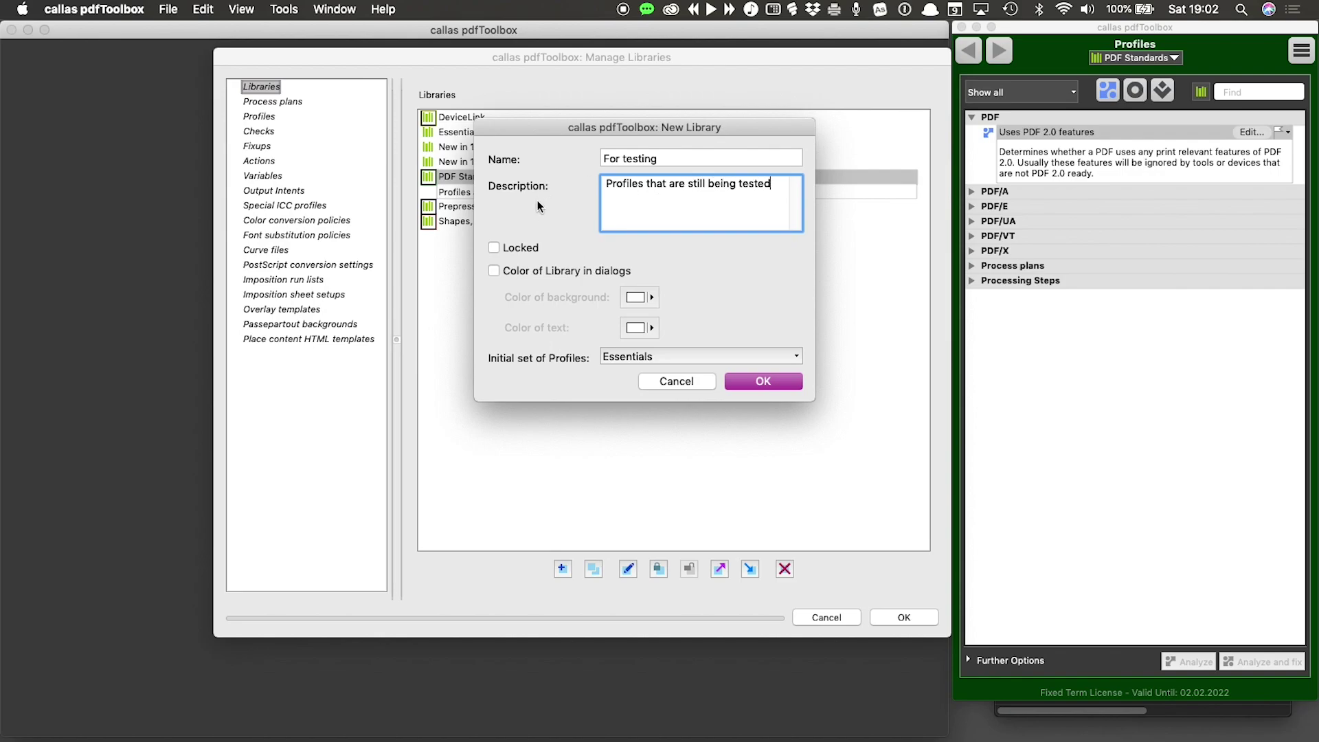
Step: Enable library colour in dialogs with a purple background and white text
left_click(493, 271)
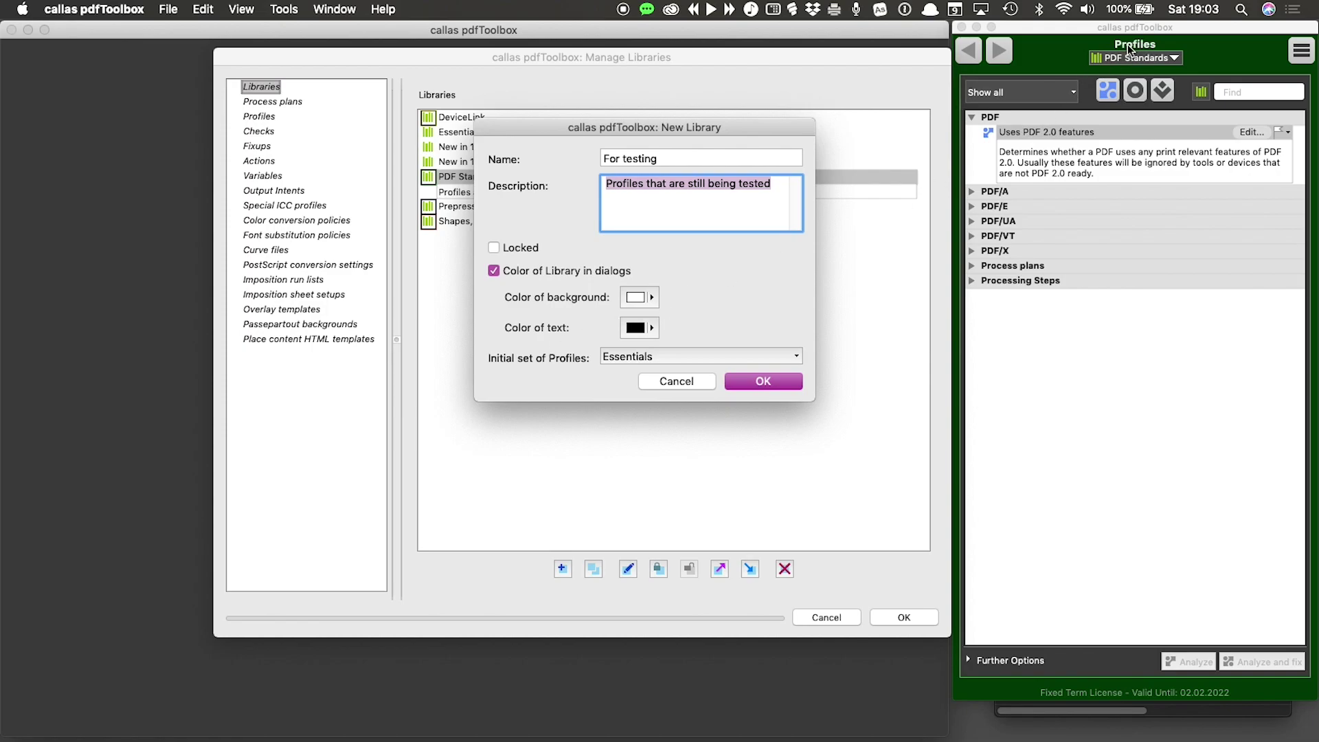
left_click(655, 296)
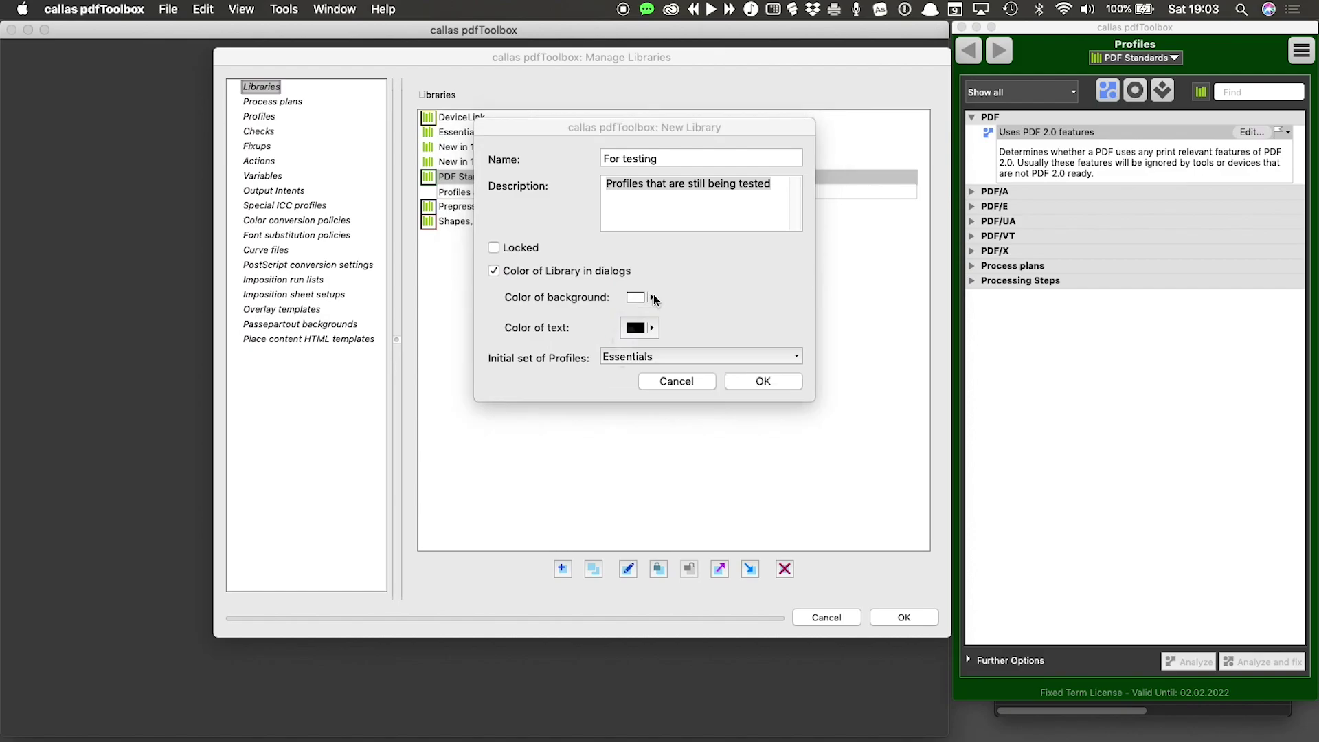
left_click(570, 389)
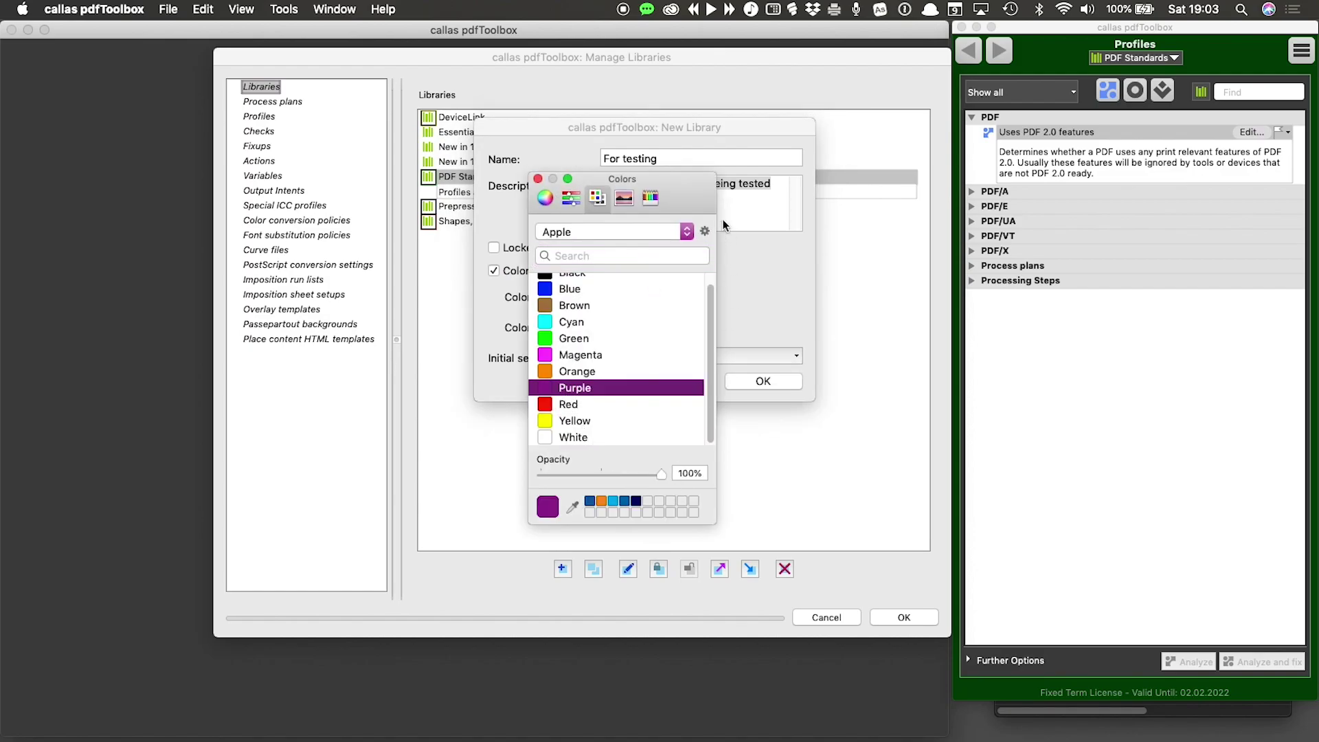
left_click(540, 179)
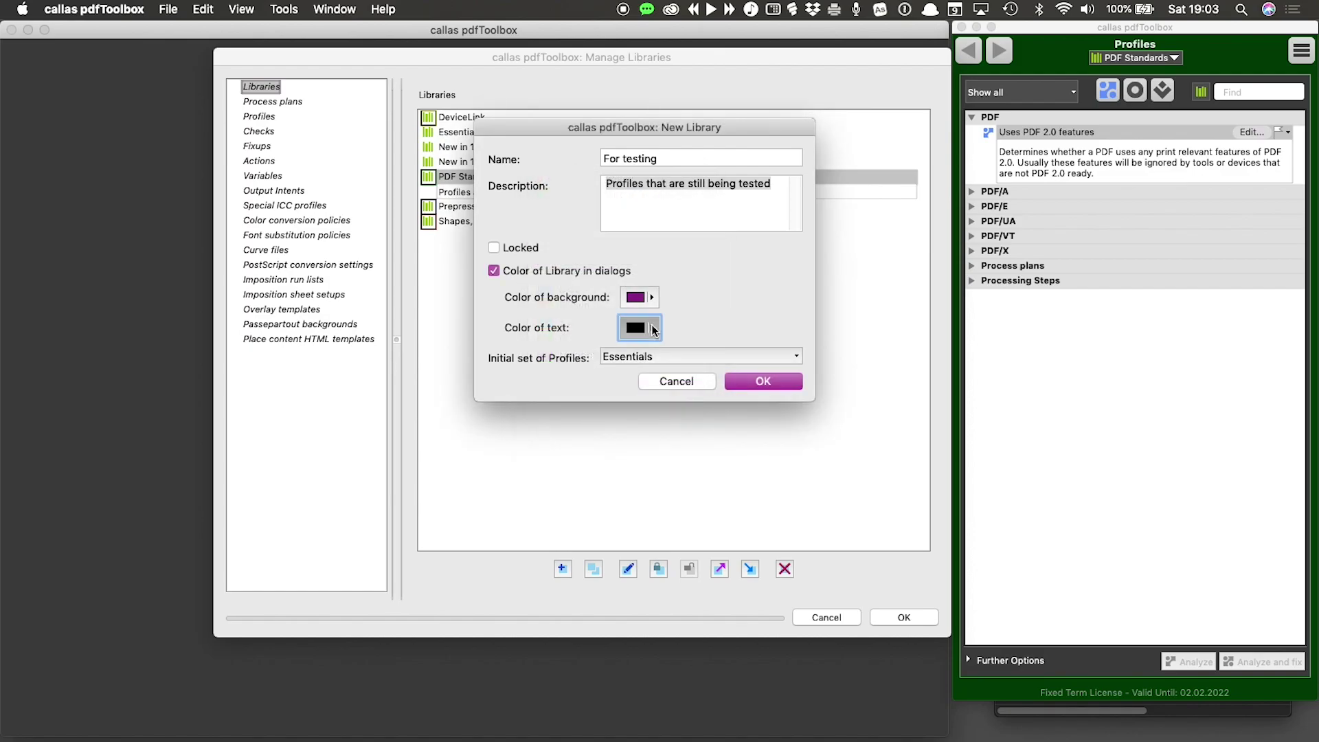
left_click(653, 330)
left_click(580, 440)
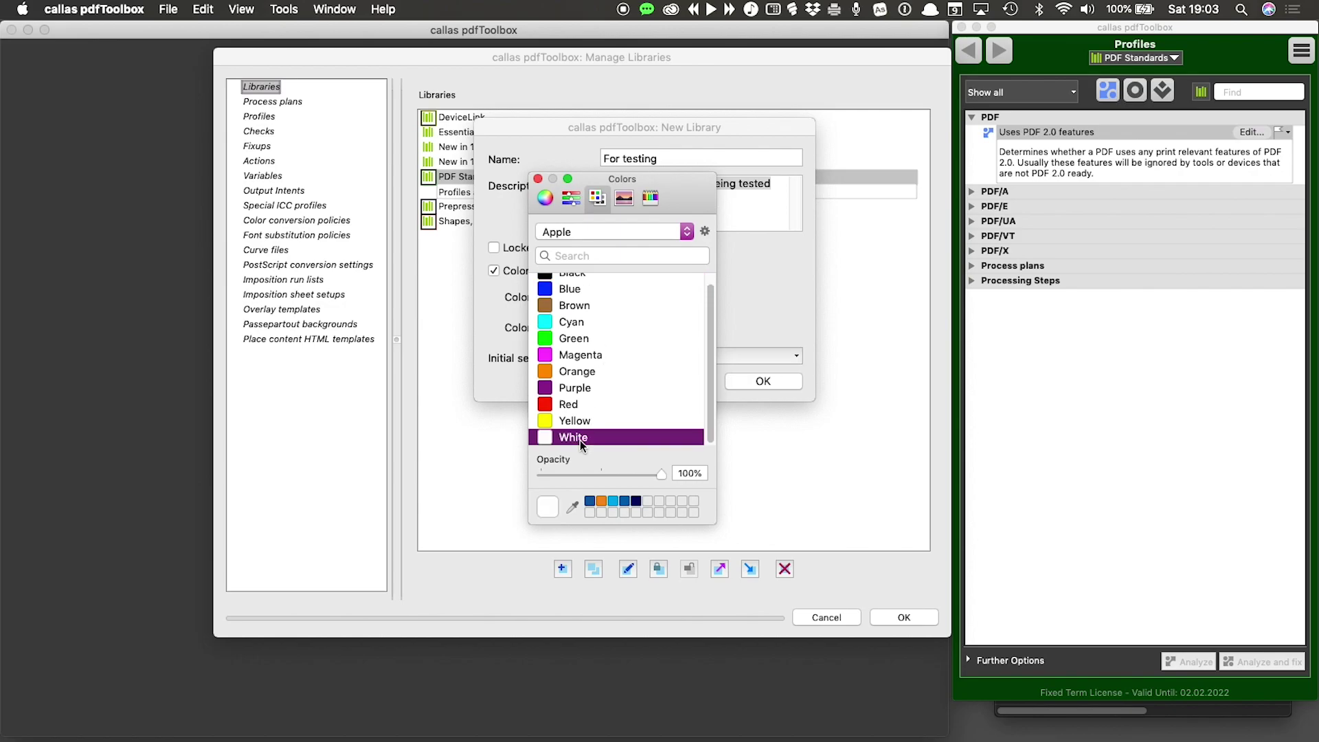
left_click(538, 180)
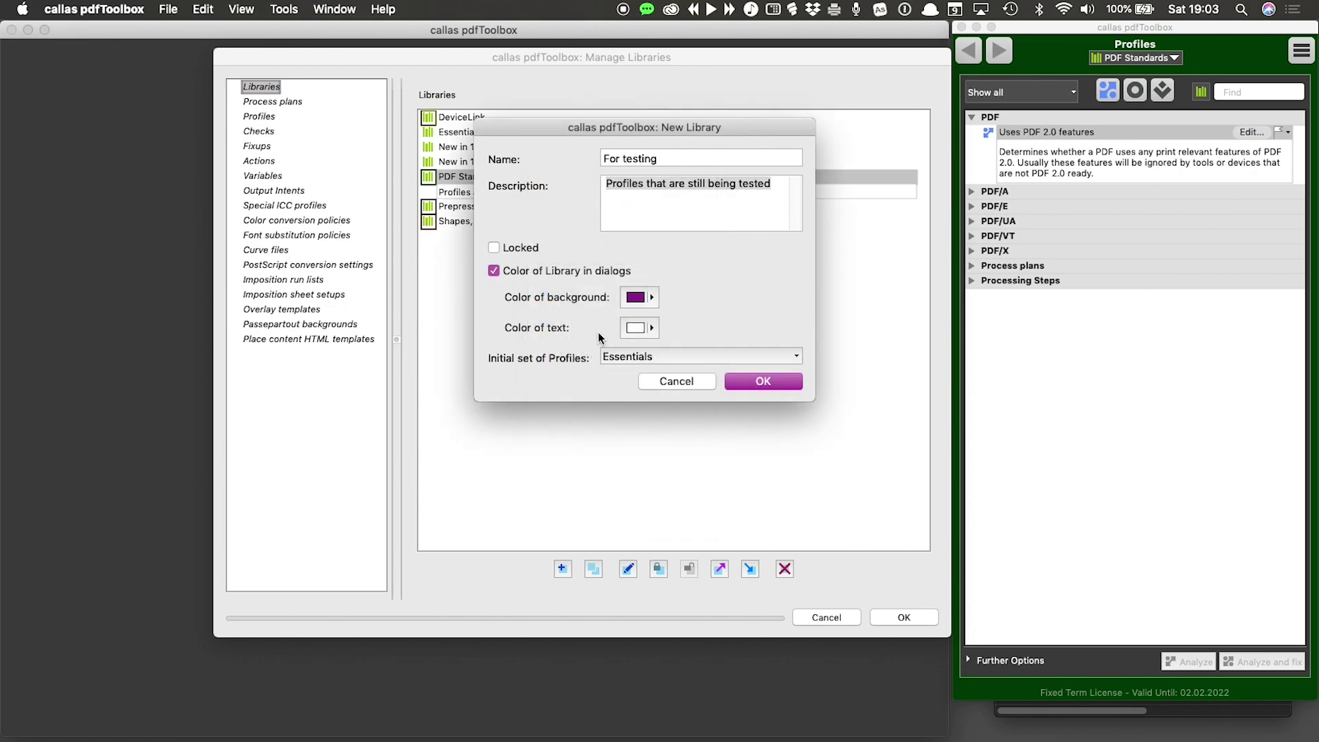
left_click(799, 357)
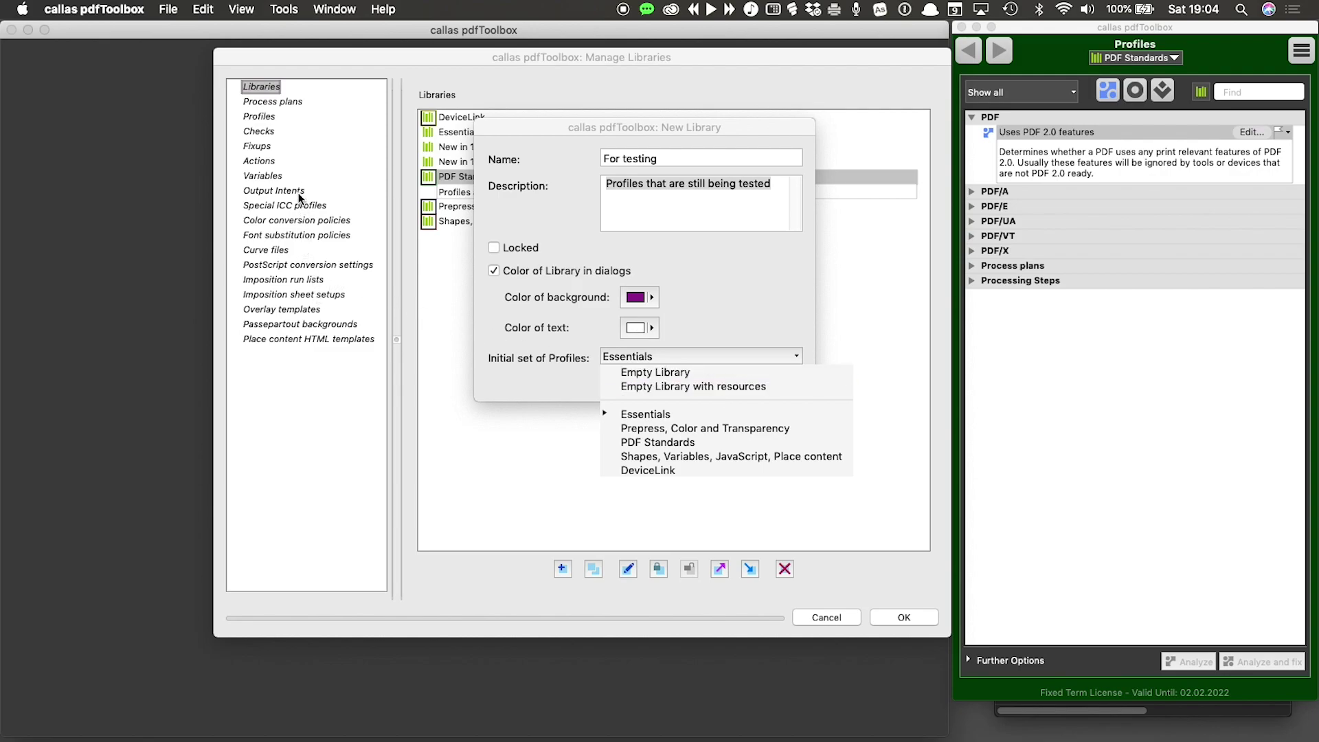
Step: Choose Empty Library as the initial set, create For testing, and apply the change in Manage Libraries
left_click(769, 373)
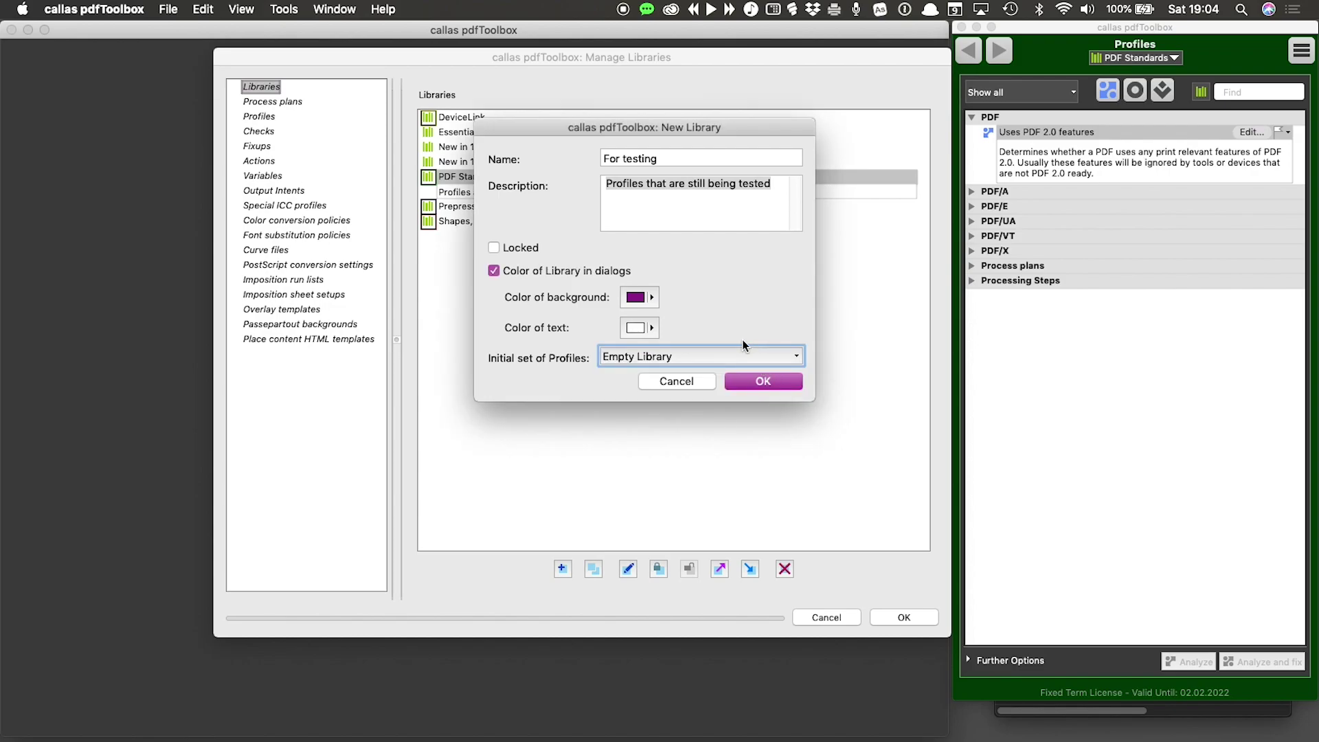
left_click(756, 382)
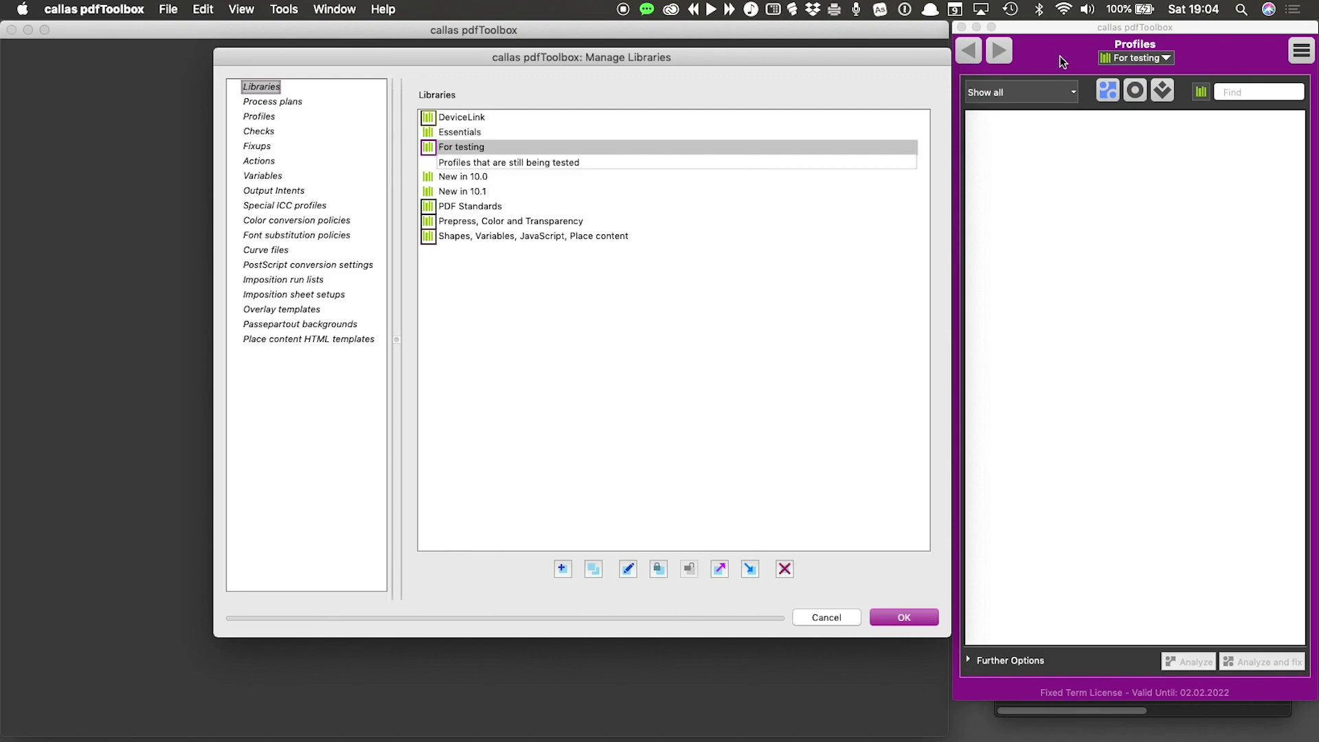
left_click(888, 620)
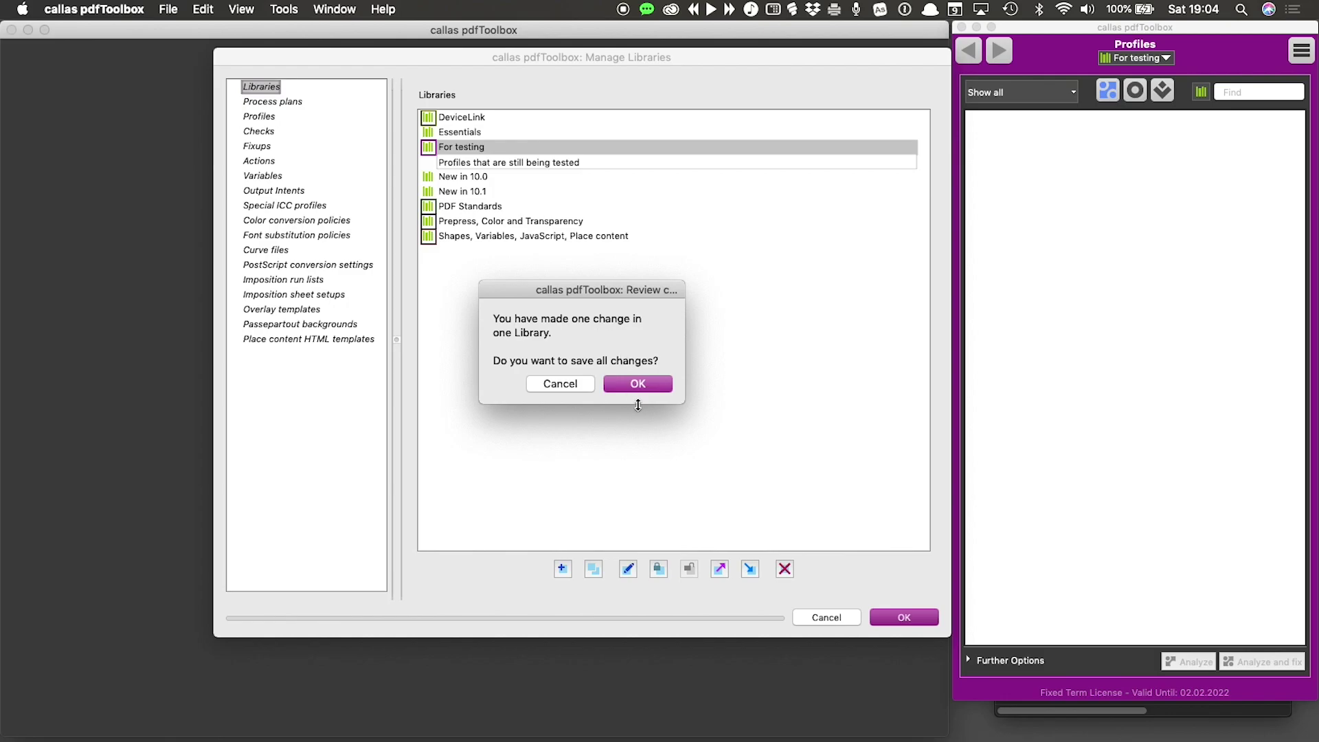
Step: Save the new library and look through its still-empty checks and fixups lists
left_click(650, 387)
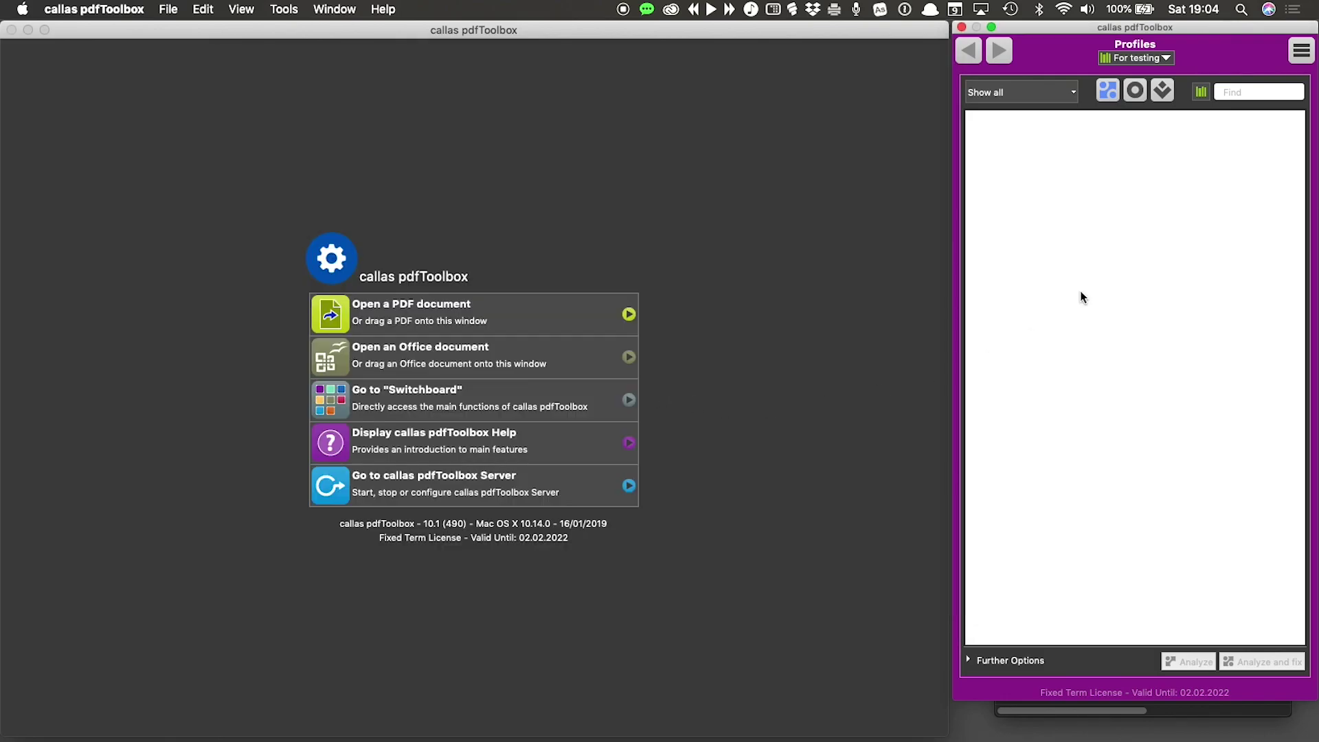
left_click(1145, 93)
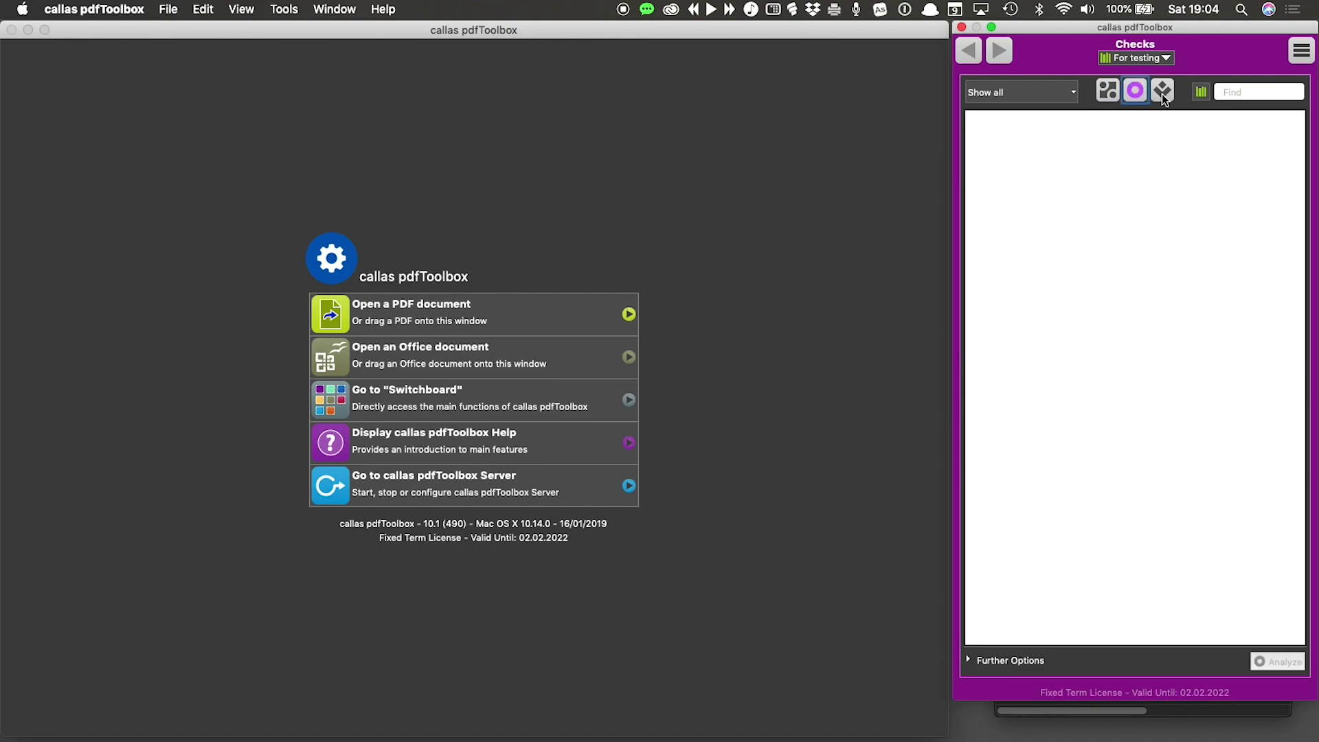
left_click(1161, 94)
left_click(1112, 94)
left_click(1167, 60)
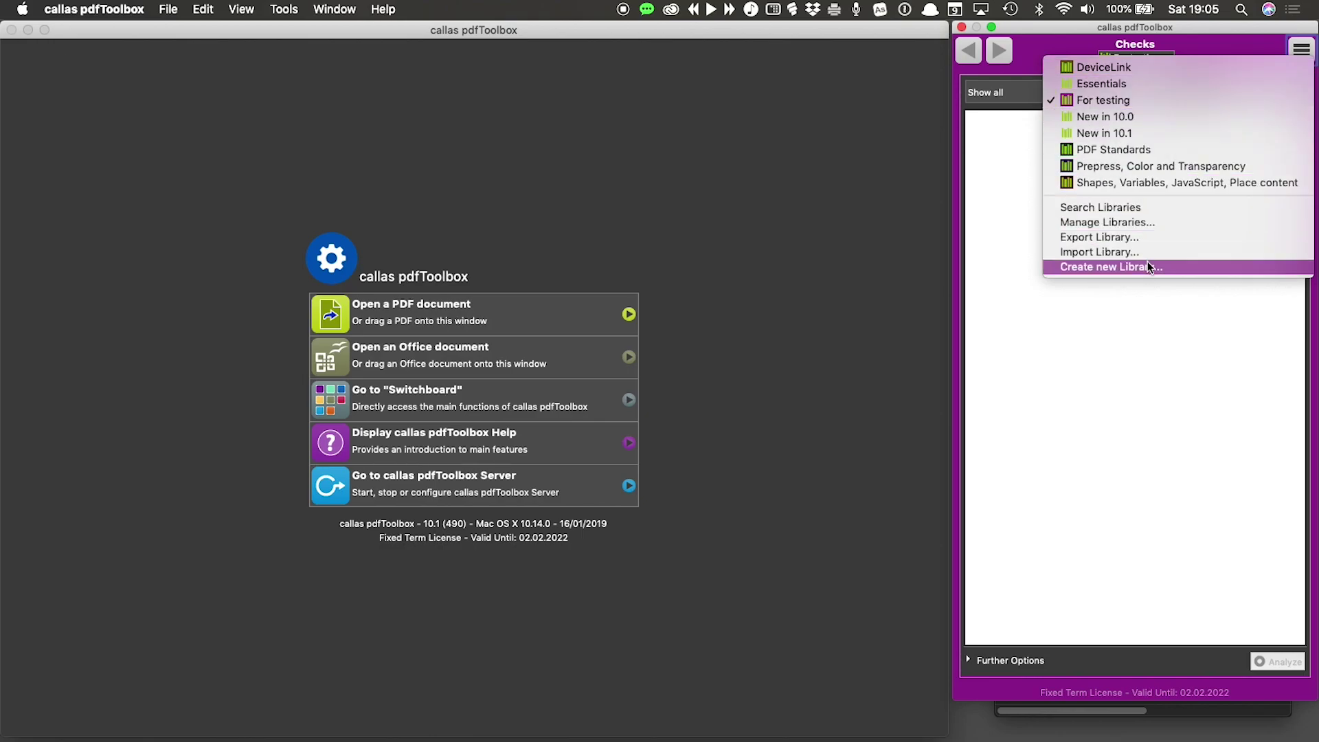
Step: In Manage Libraries' Checks section, copy Courier inside TrimBox through Font not embedded from Essentials into For testing
left_click(1160, 224)
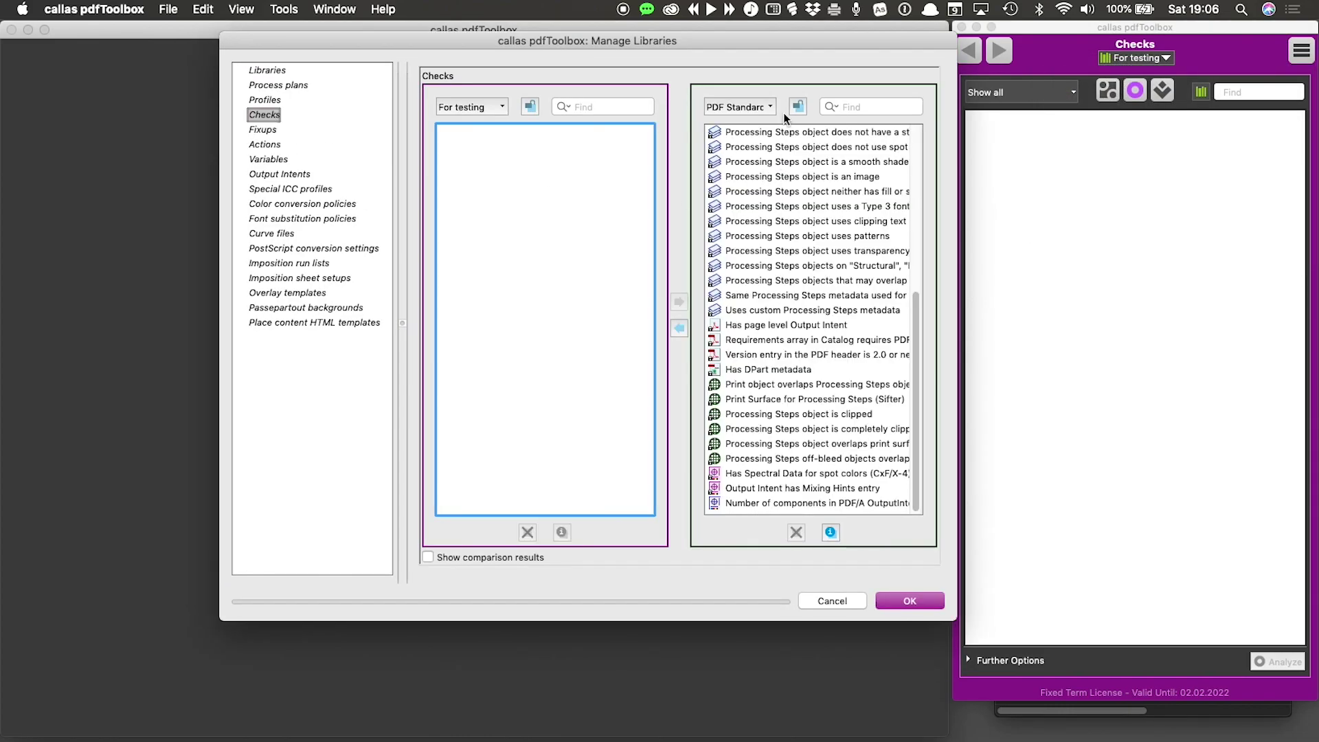
left_click(268, 115)
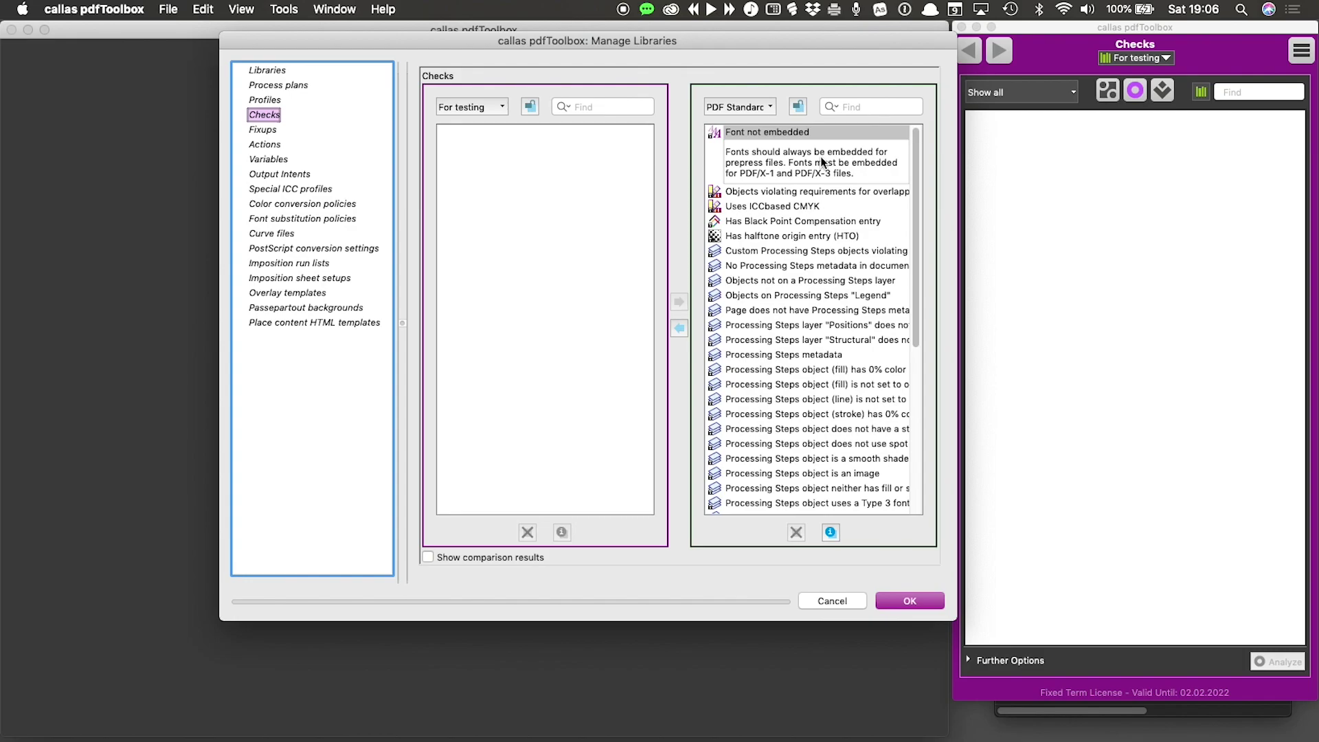
left_click(767, 108)
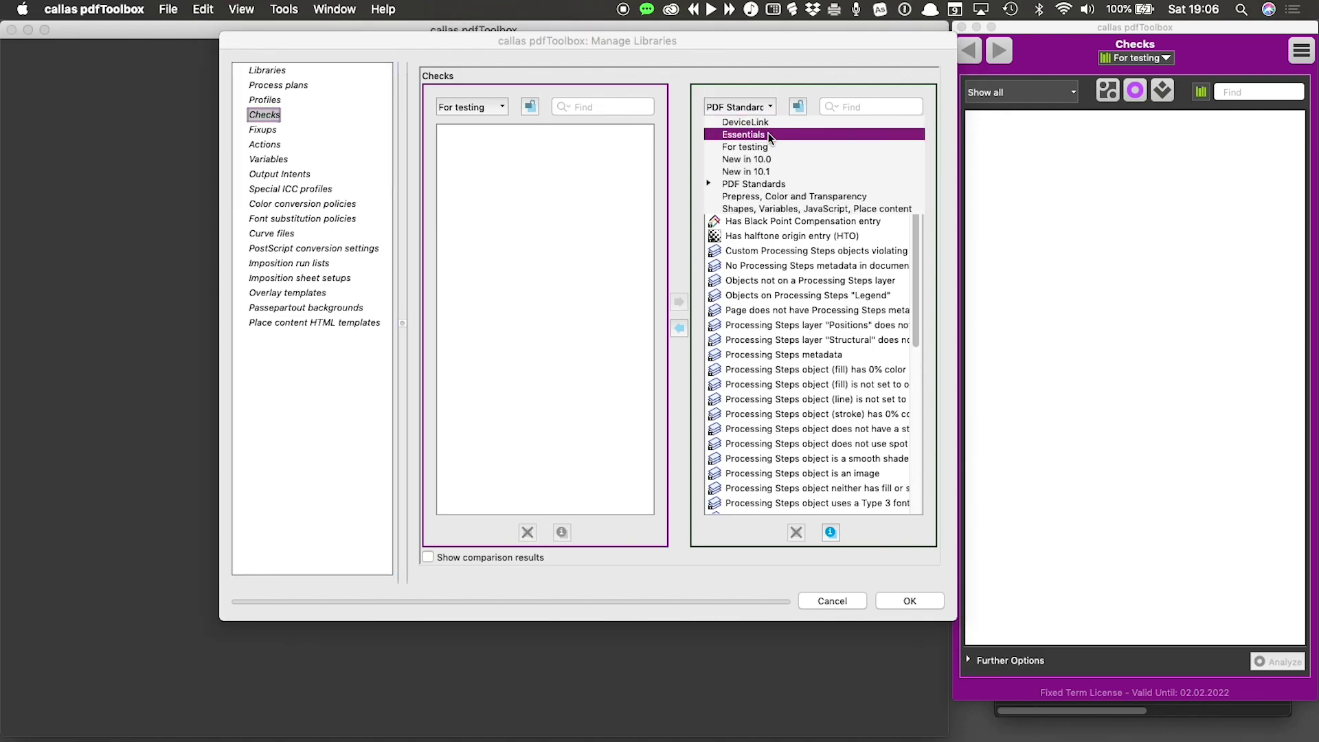
left_click(768, 134)
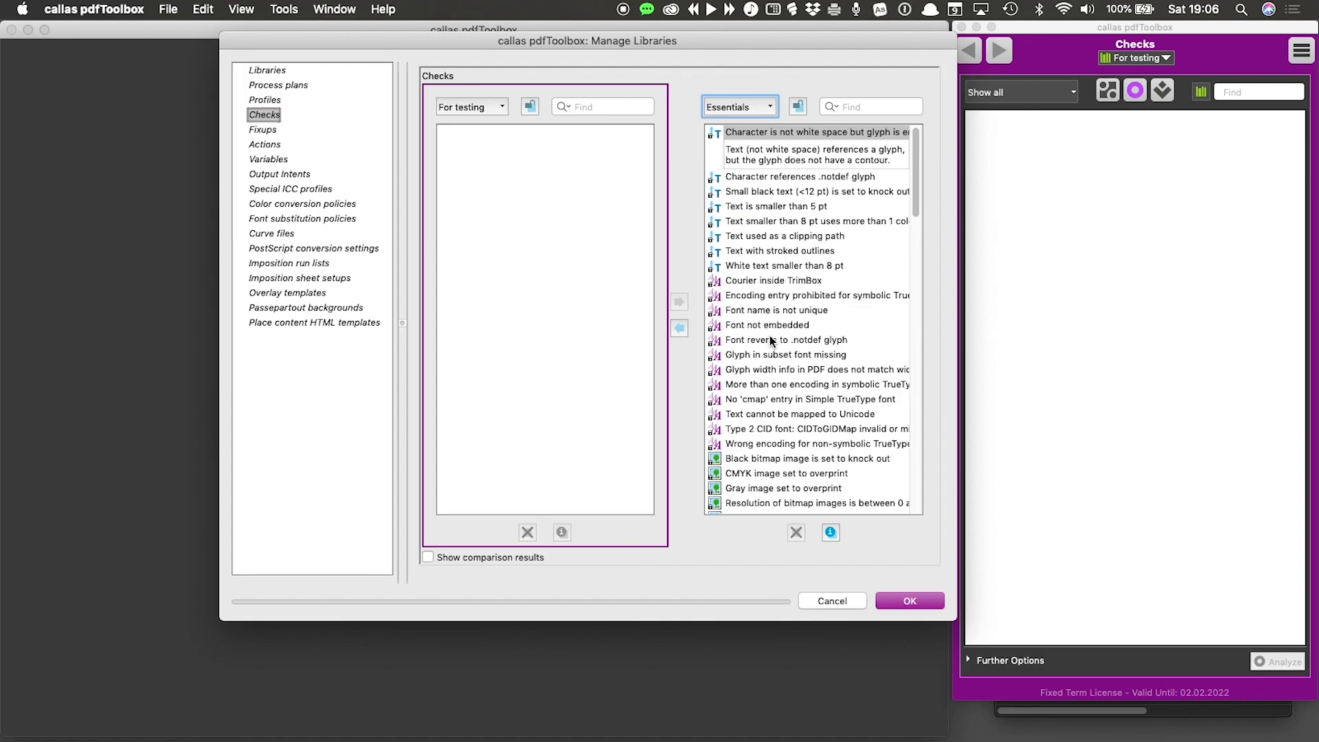
left_click(778, 282)
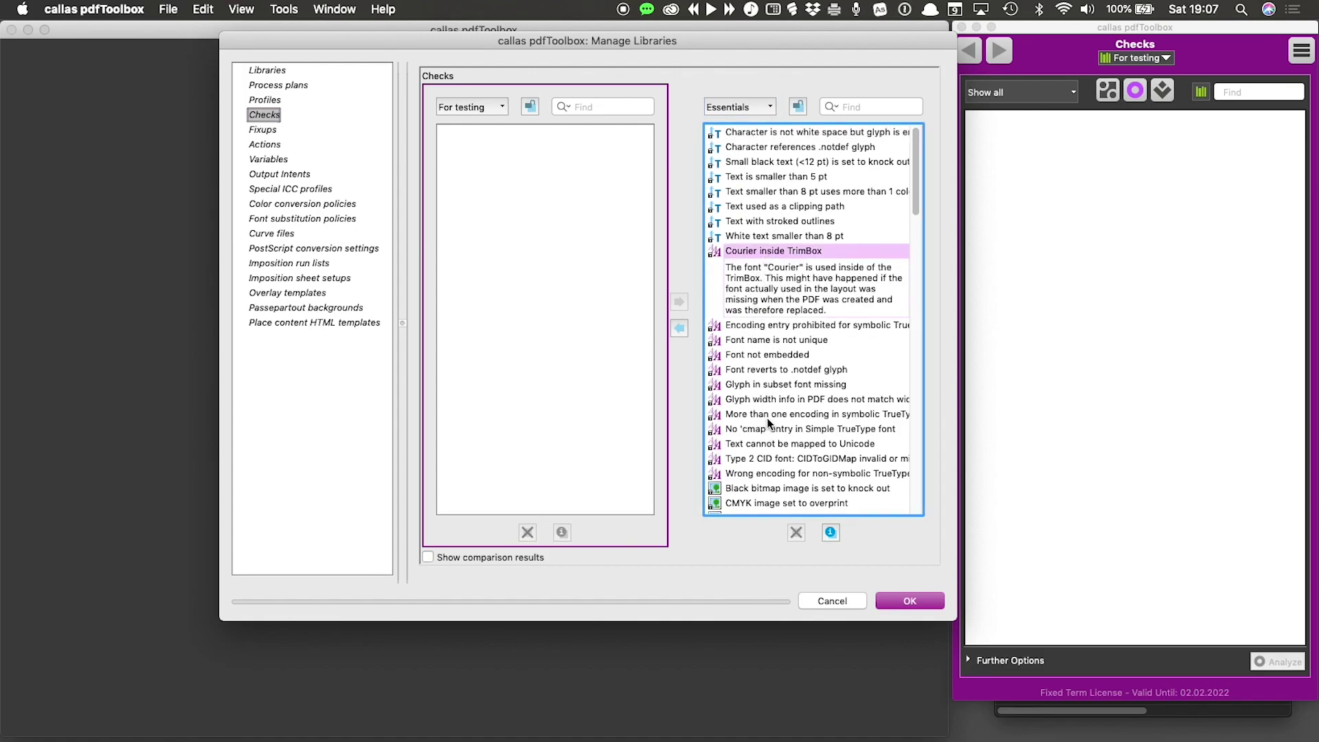
left_click(776, 353, "shift")
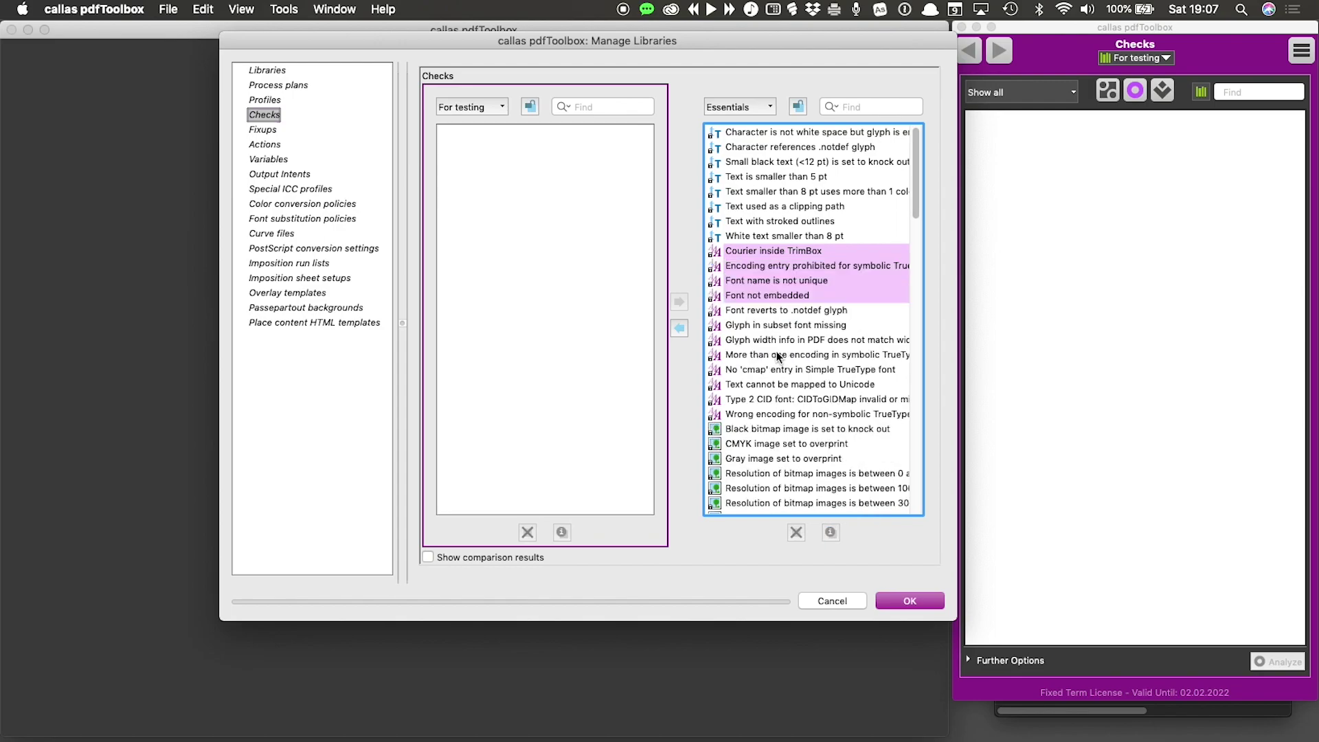
left_click(680, 328)
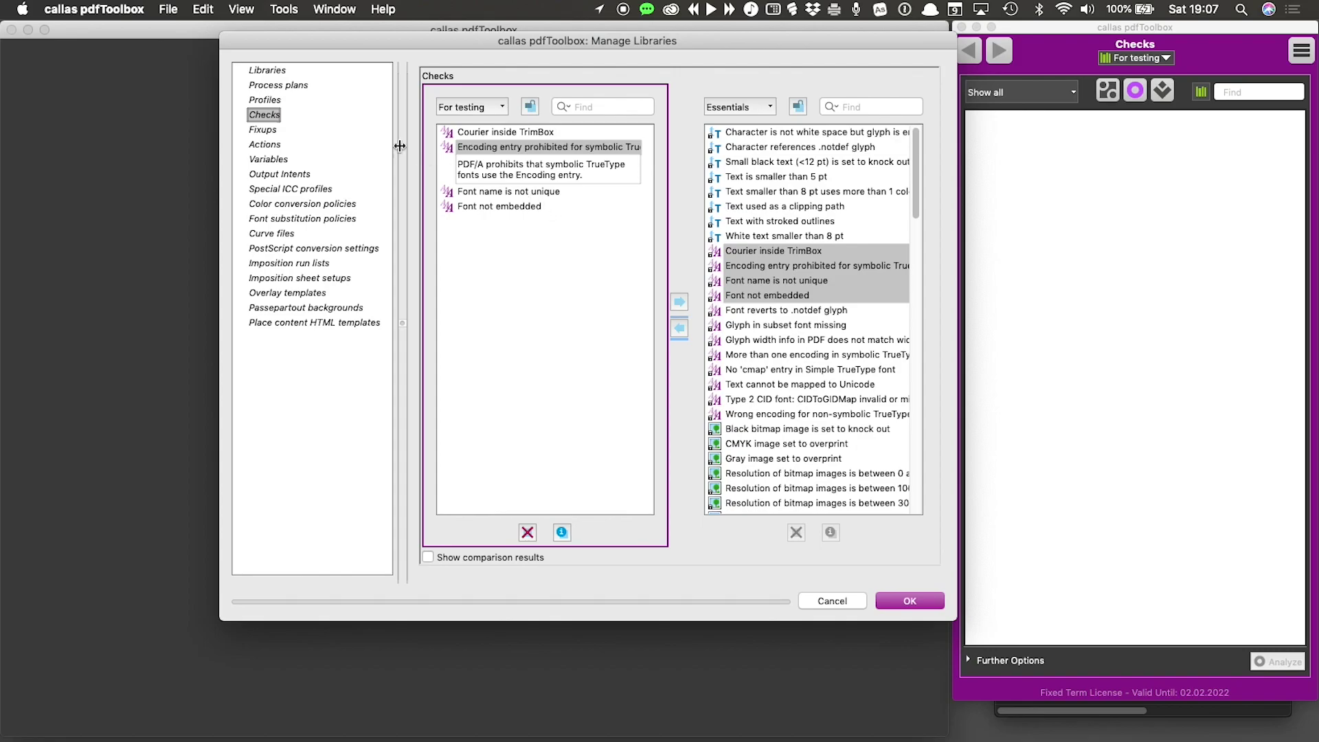
Step: Copy the Convert color to B/W fixup from Essentials into For testing and confirm the library changes
left_click(265, 130)
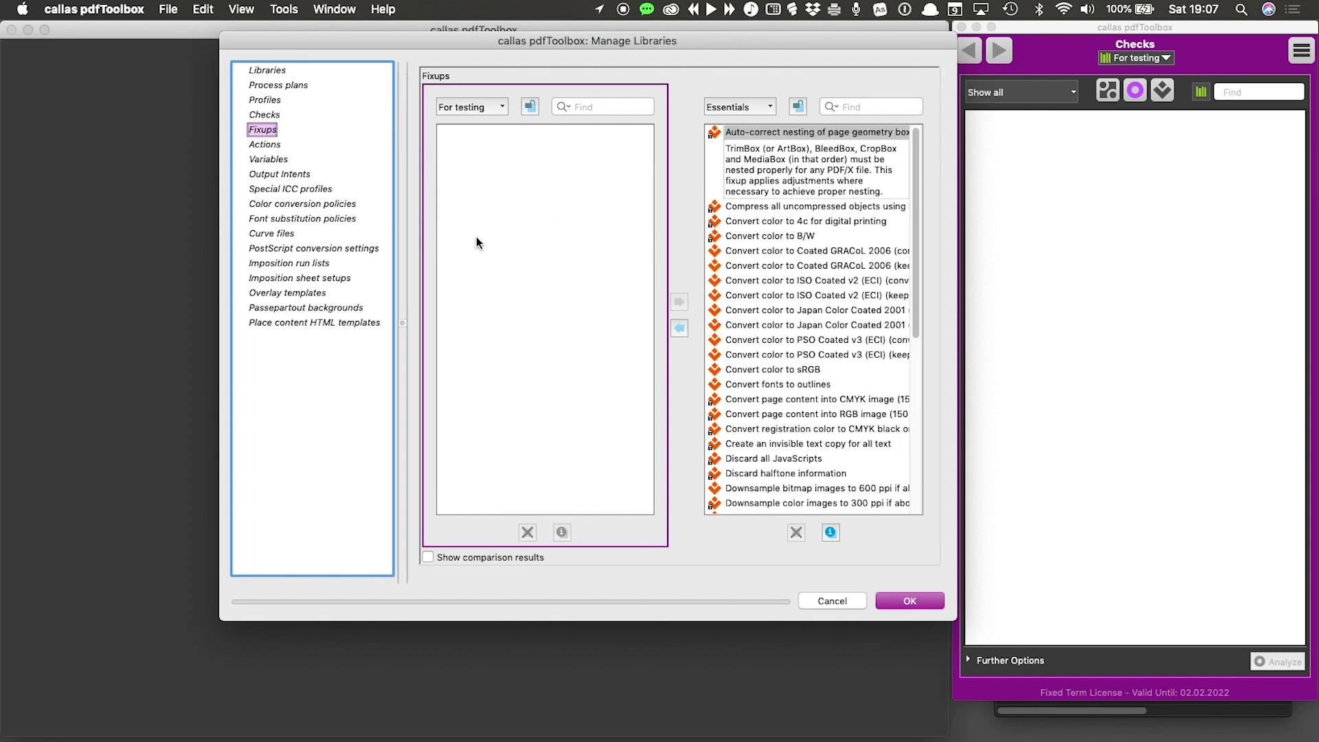
left_click(801, 235)
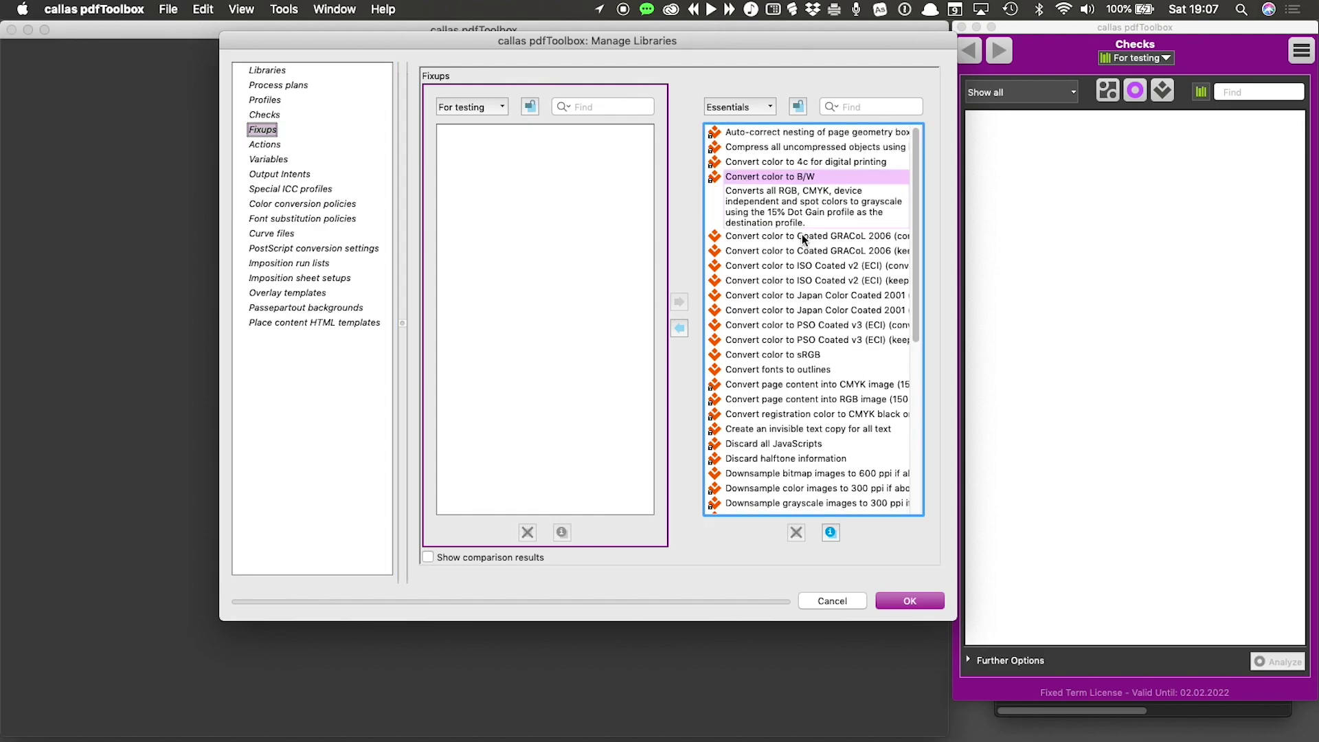
left_click(678, 327)
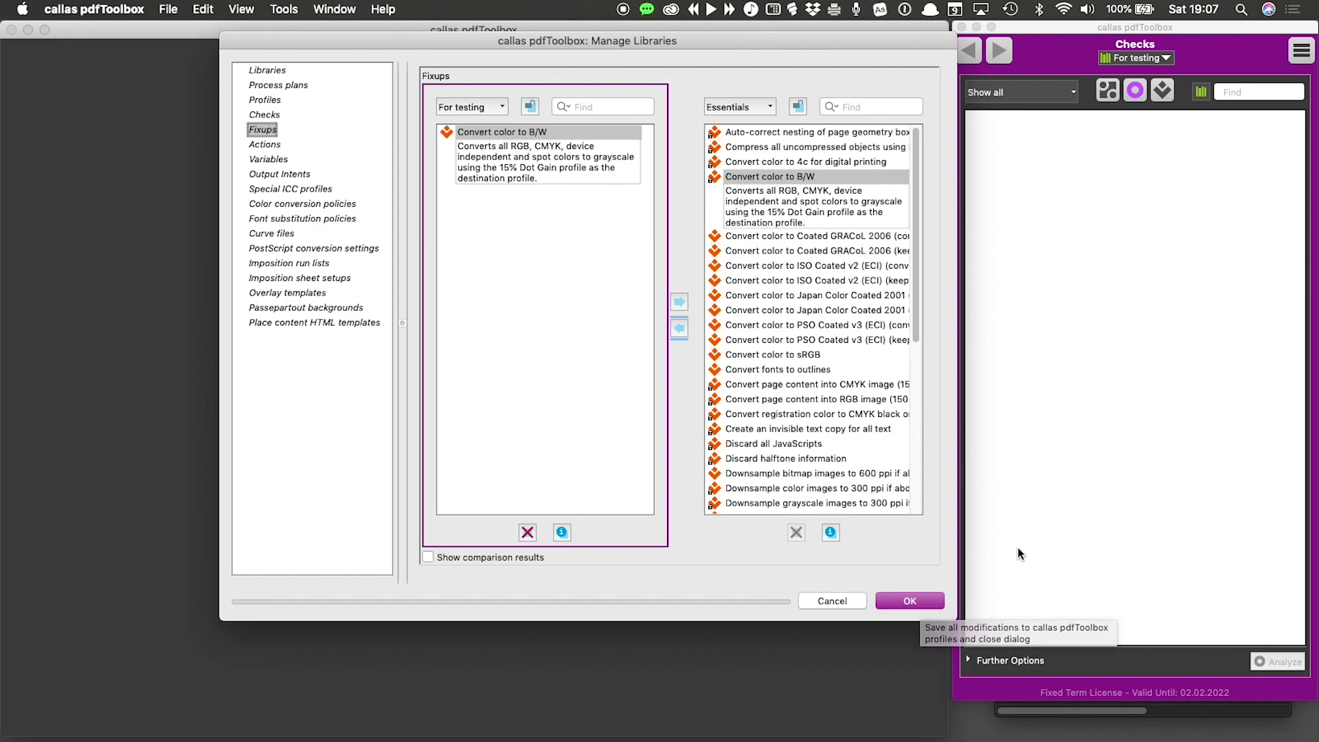
left_click(930, 598)
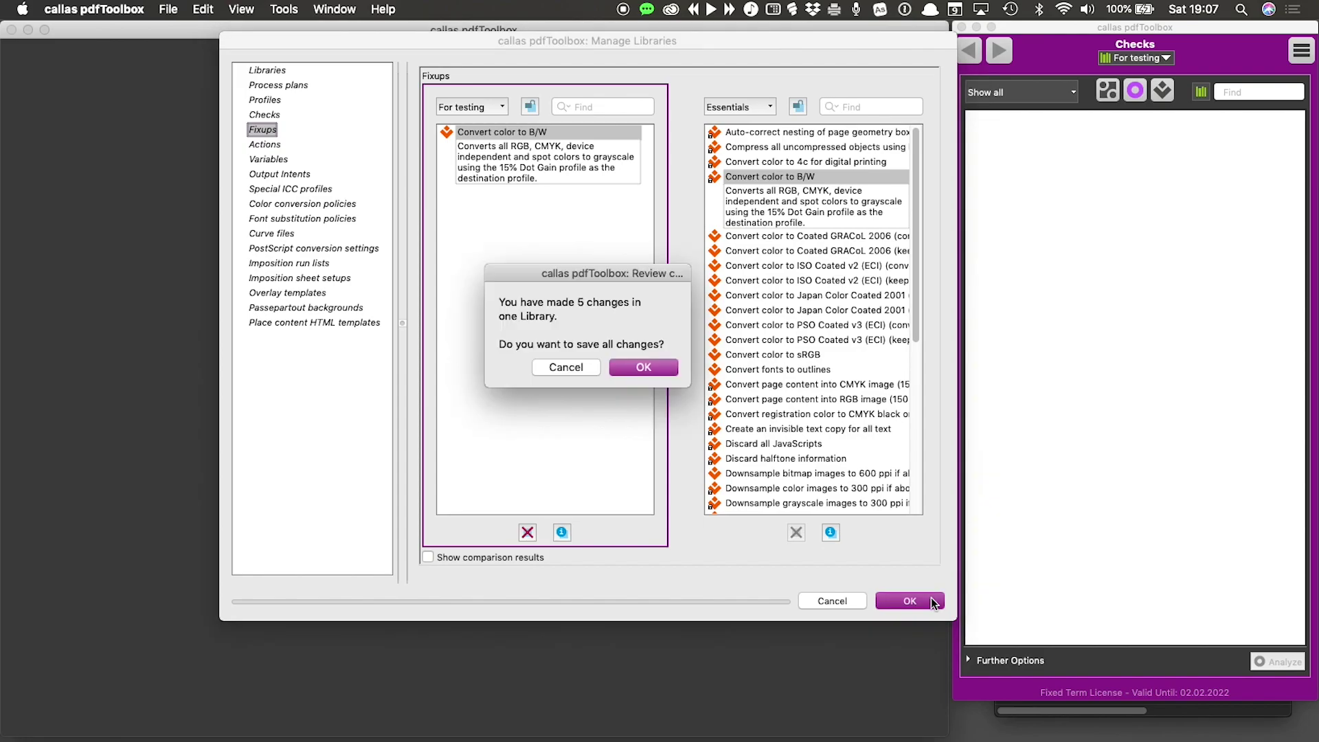
left_click(670, 370)
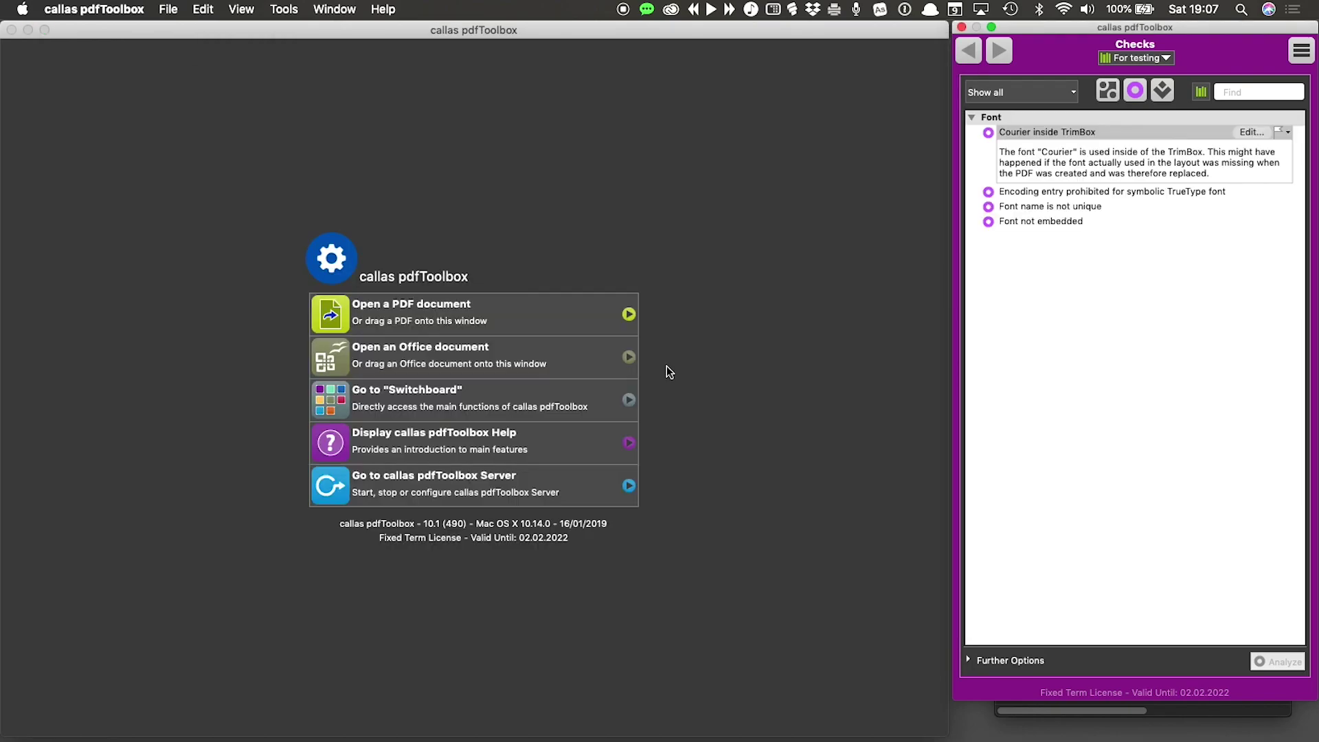
left_click(1167, 90)
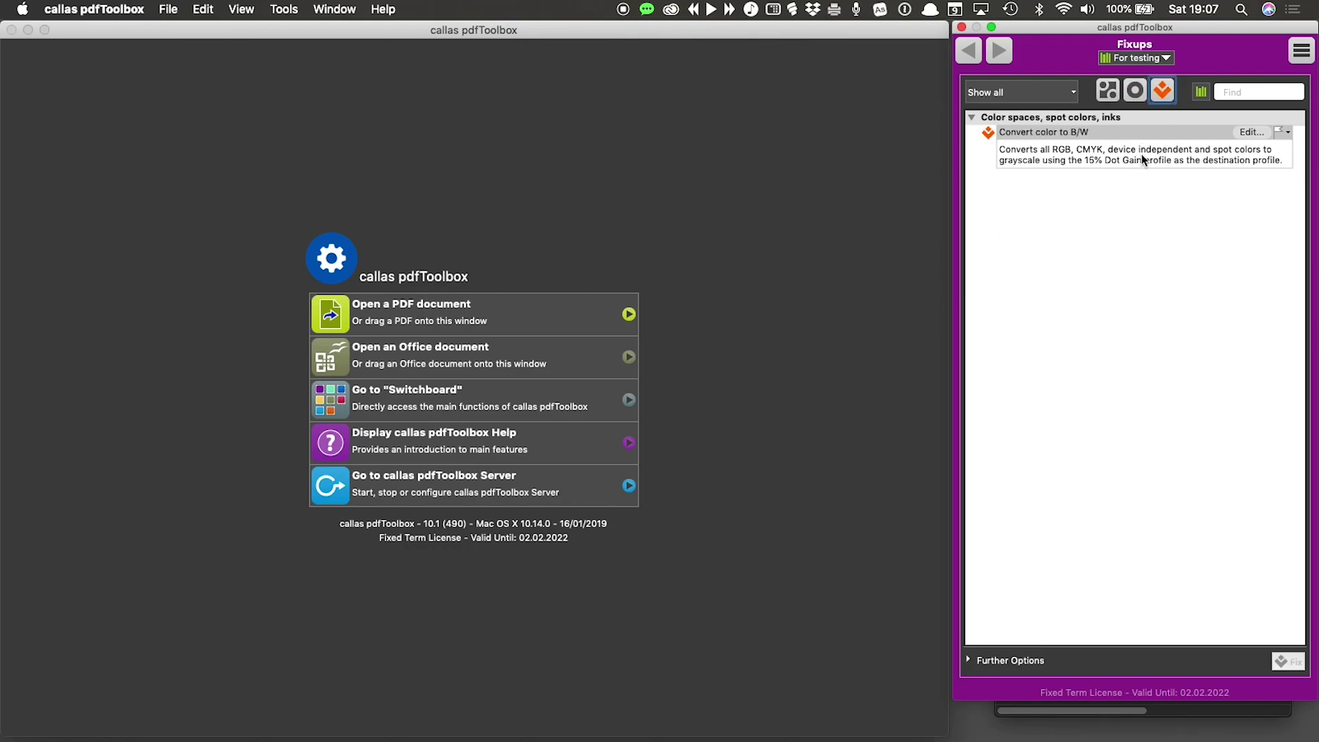
left_click(1133, 92)
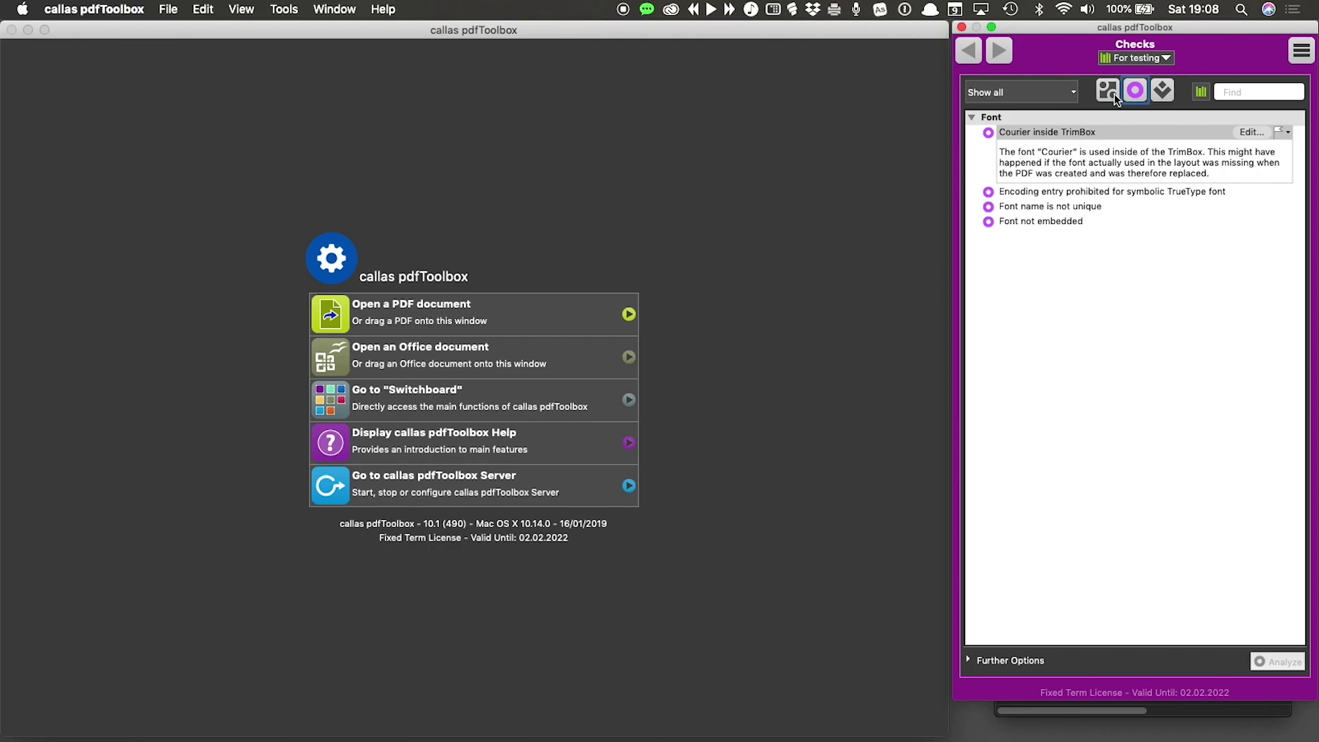
Step: Check Manage Libraries briefly, then start exporting For testing as For testing.kfpl on the Desktop
left_click(1164, 60)
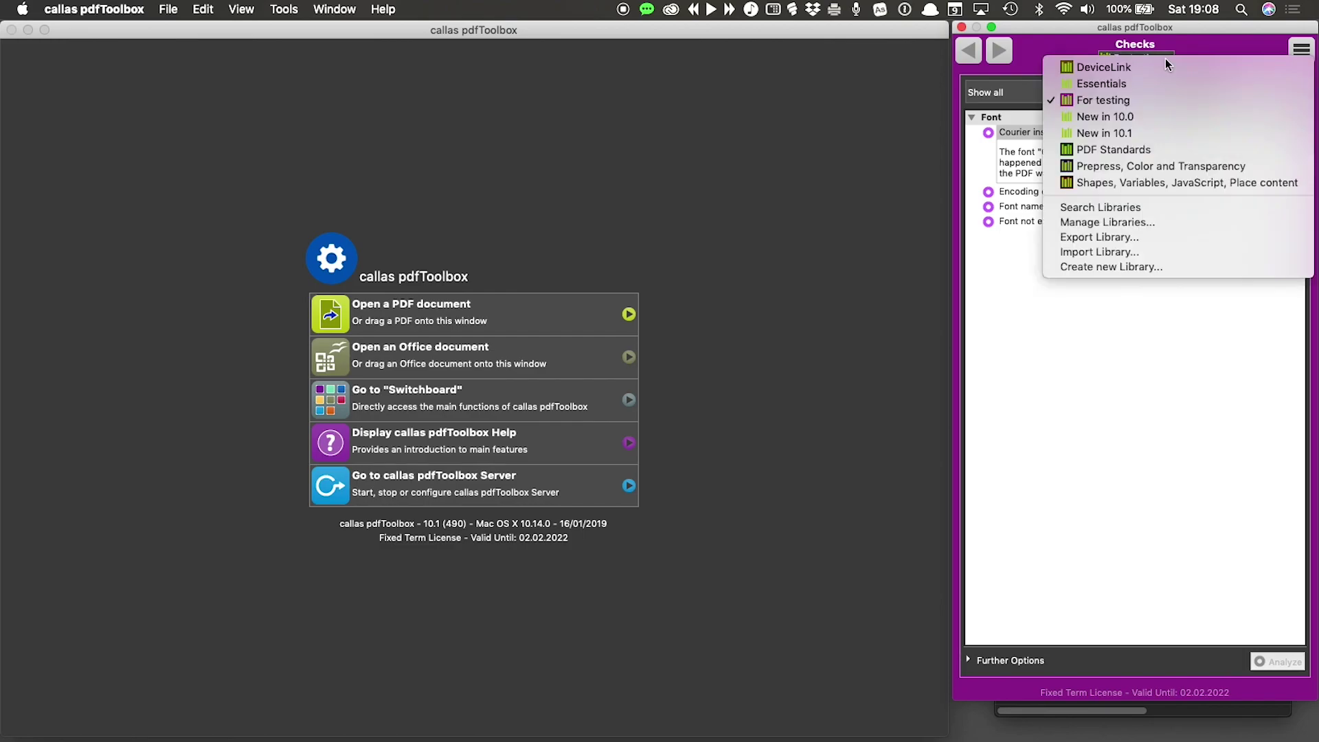
left_click(1153, 224)
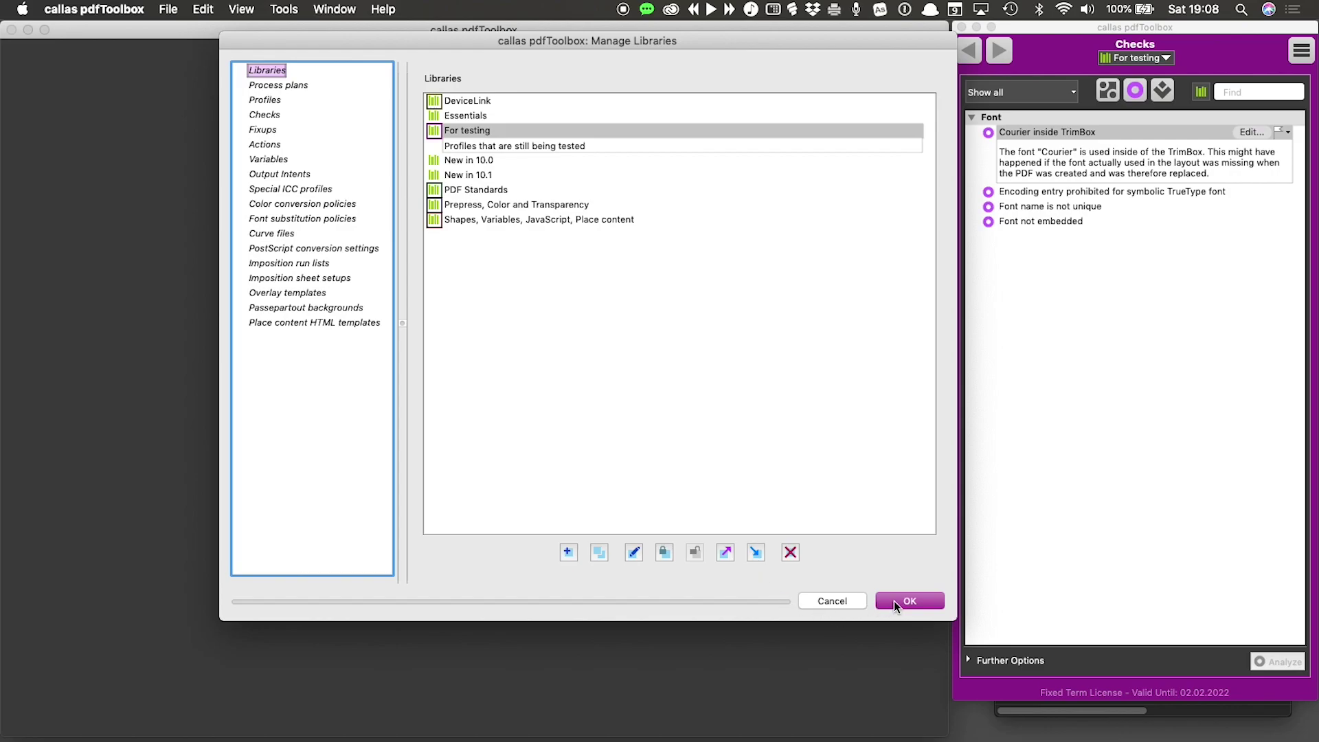
left_click(863, 602)
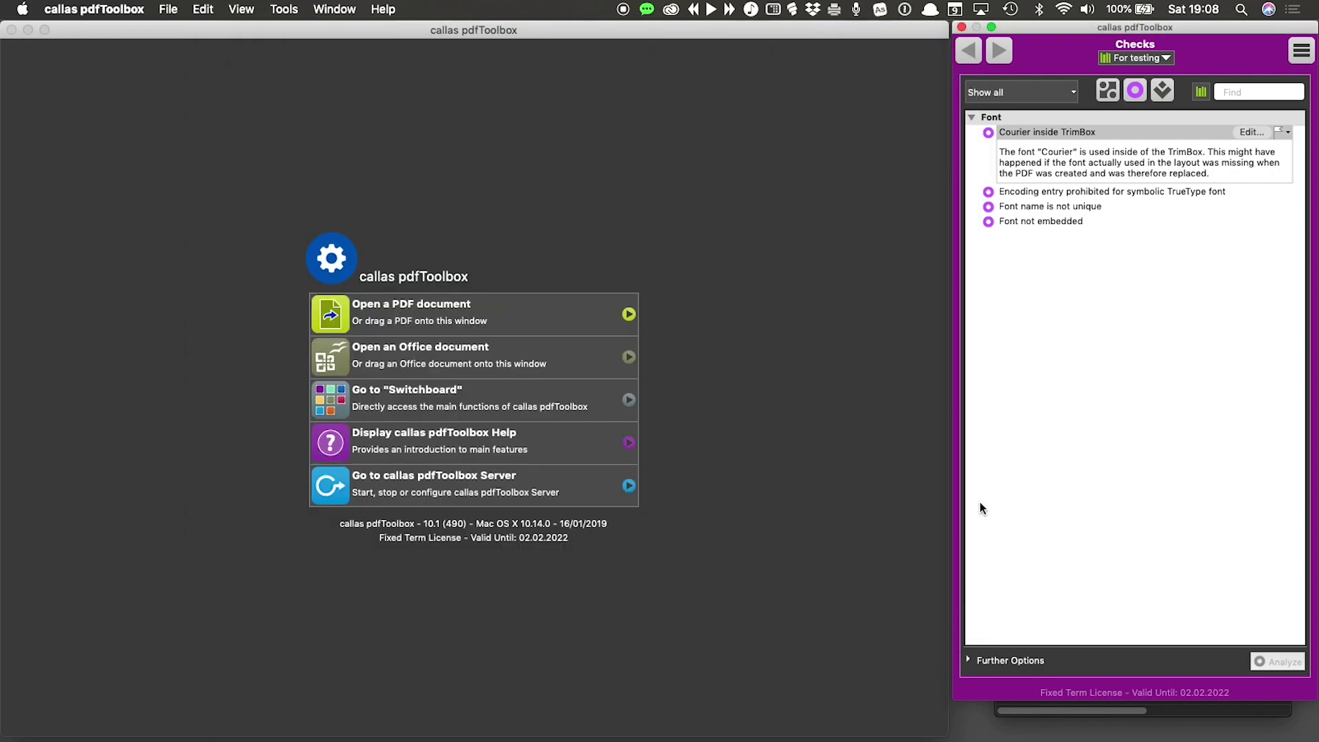
left_click(1170, 59)
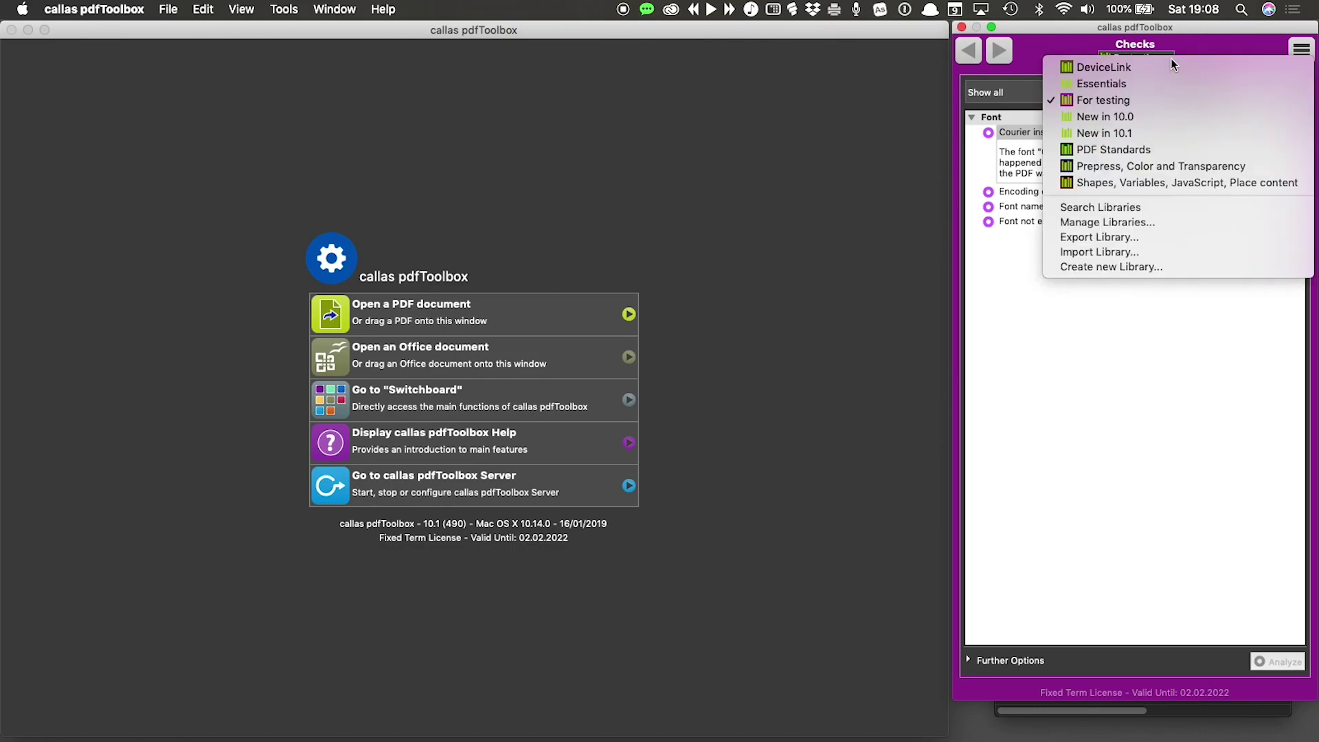
left_click(1163, 238)
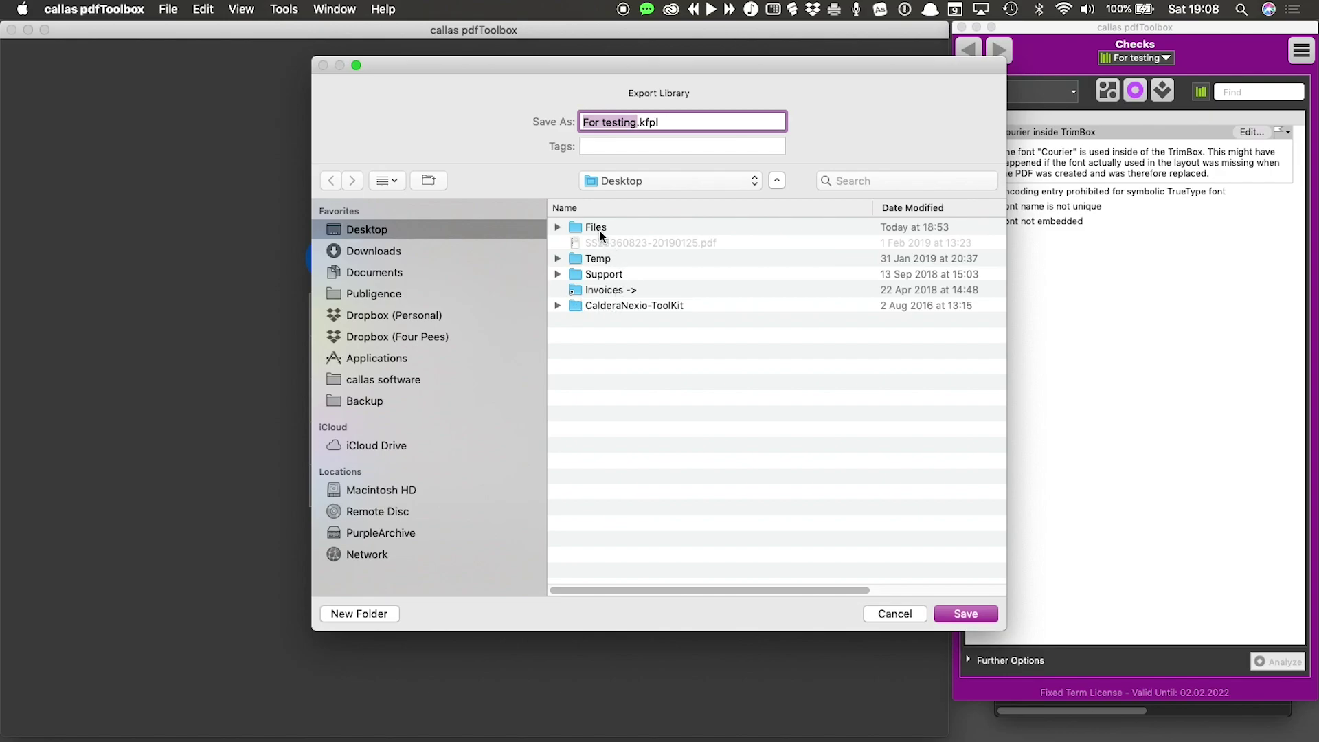
Step: Save the export as For testing.kfpl in the Desktop's Files folder and confirm it in Finder
double_click(597, 226)
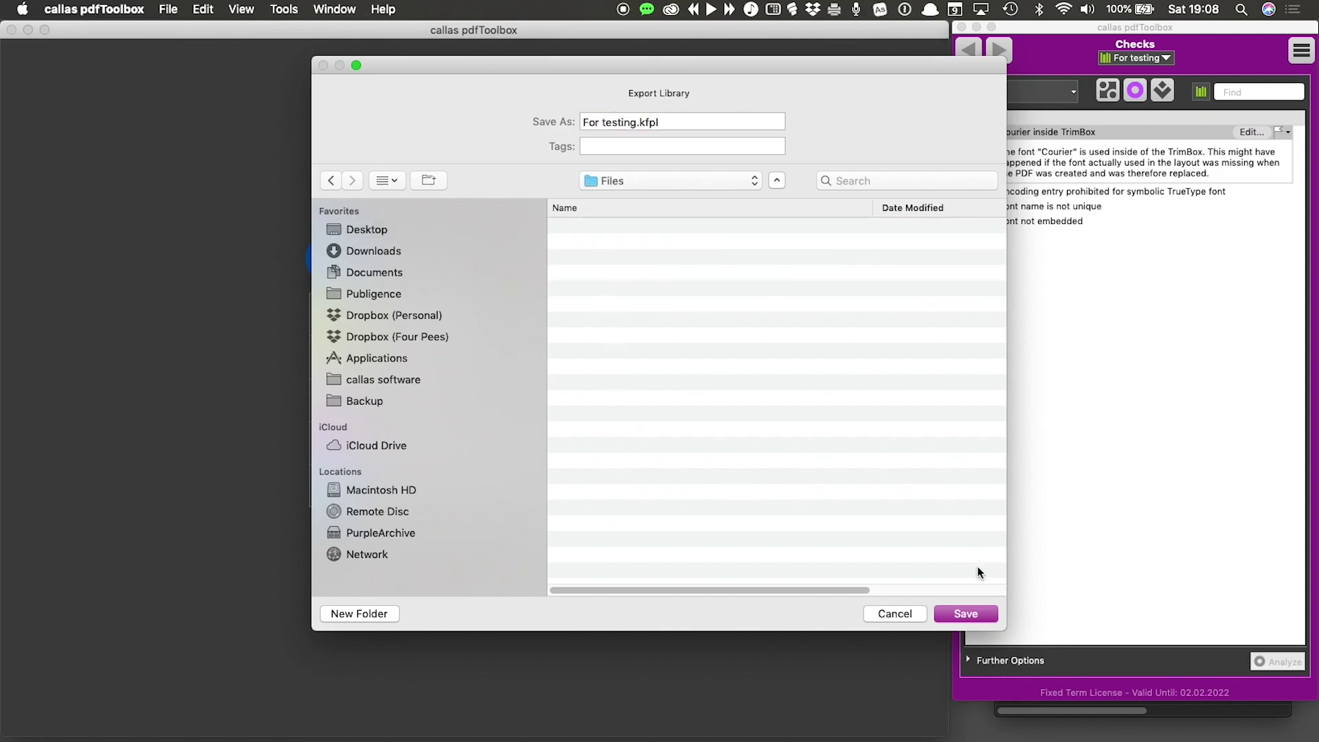
left_click(976, 616)
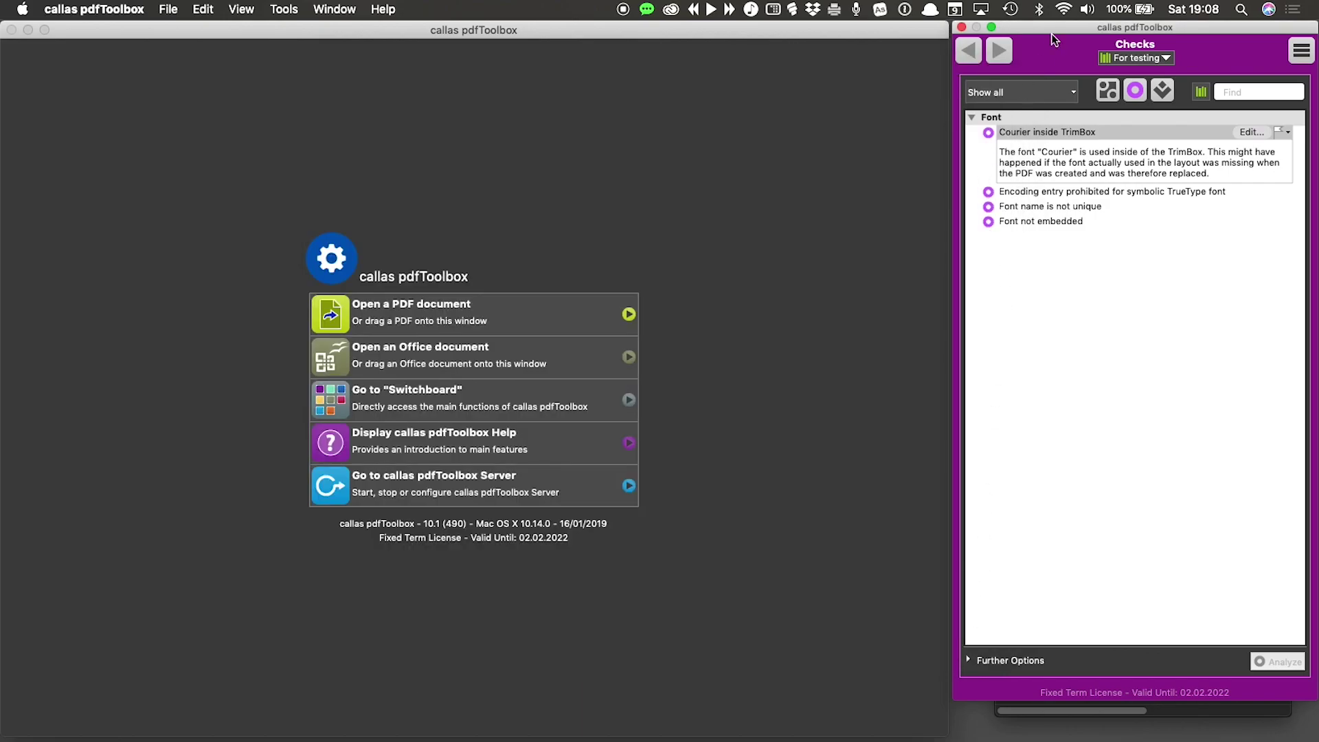
left_click_drag(1049, 30, 710, 36)
left_click(1194, 483)
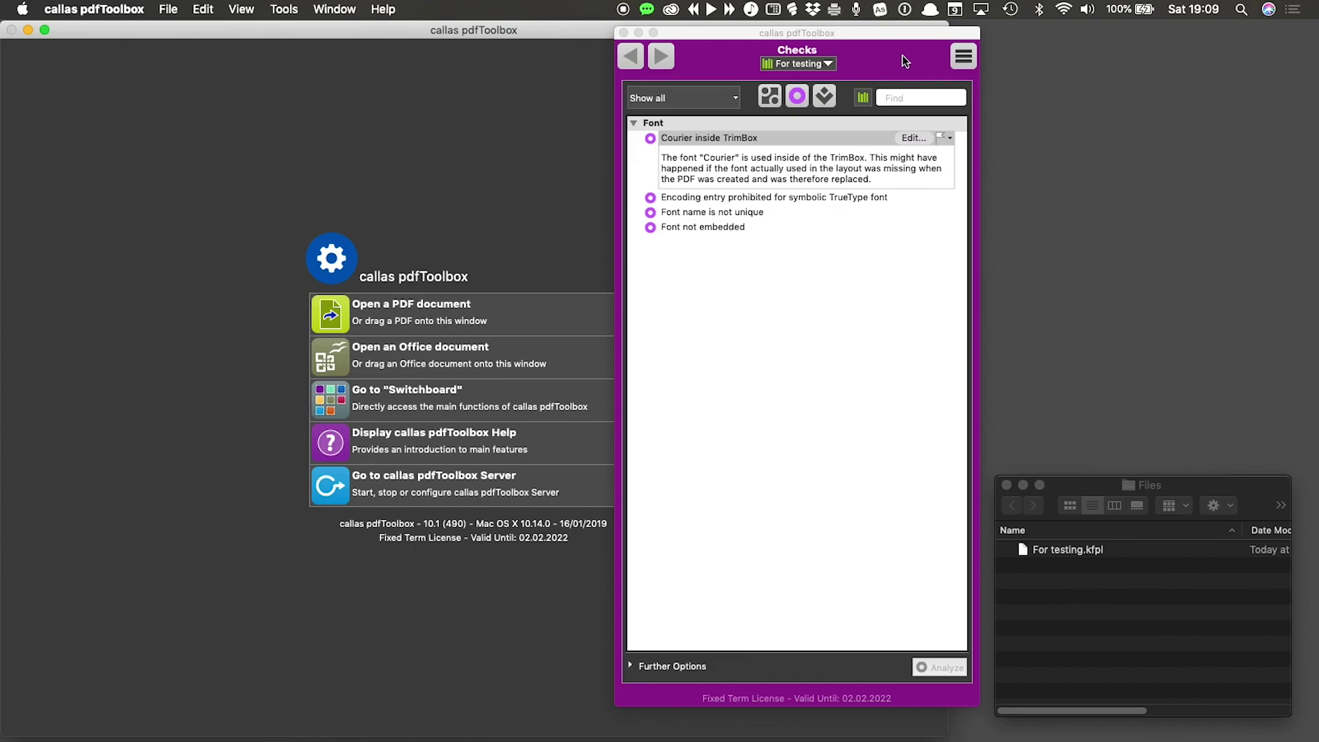
left_click_drag(897, 33, 1234, 26)
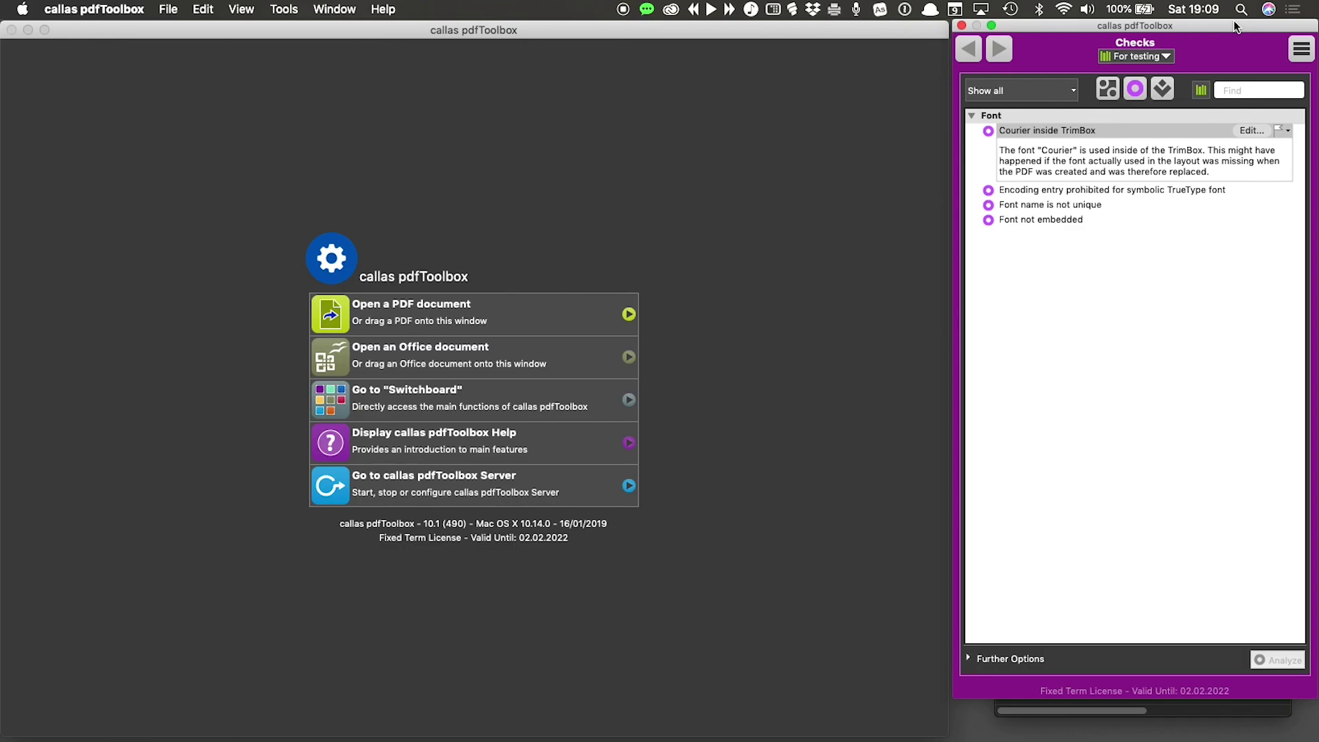
Step: Keep For testing as the active library and search its checks for 'gray'
left_click(1164, 56)
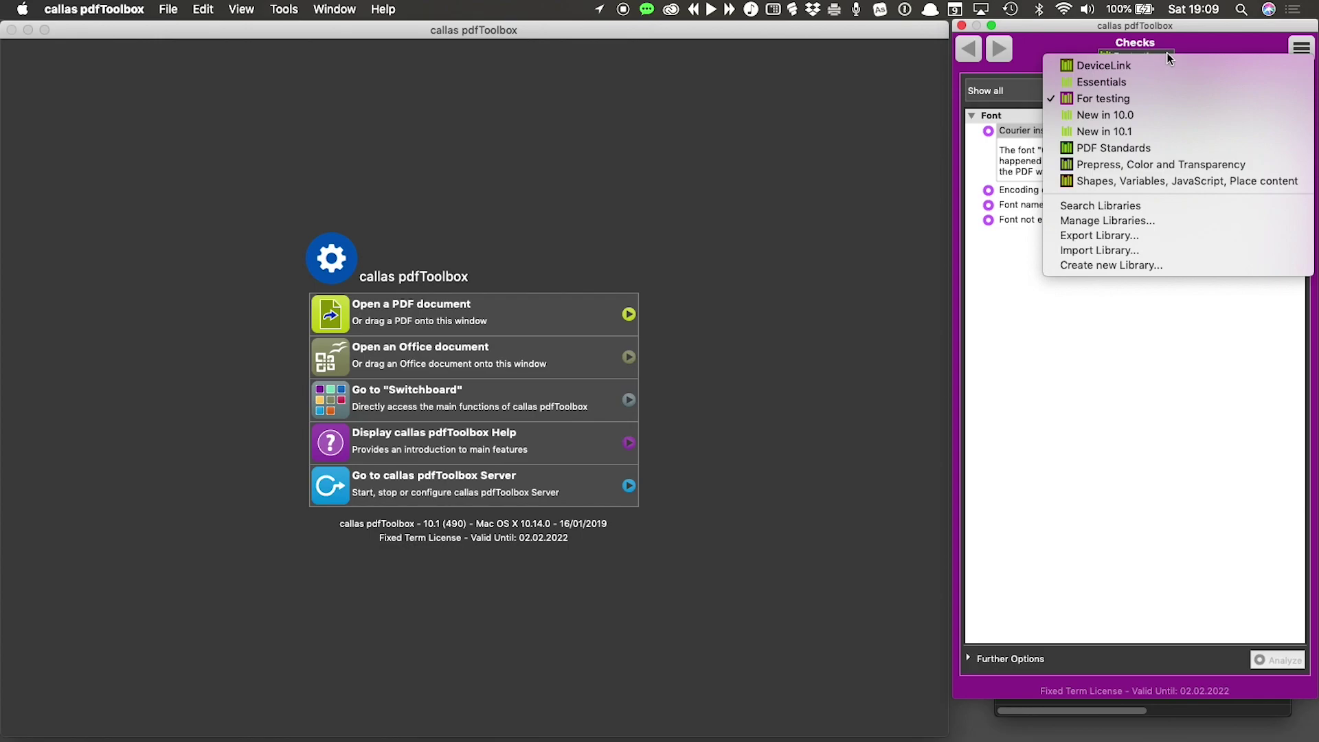
left_click(1168, 52)
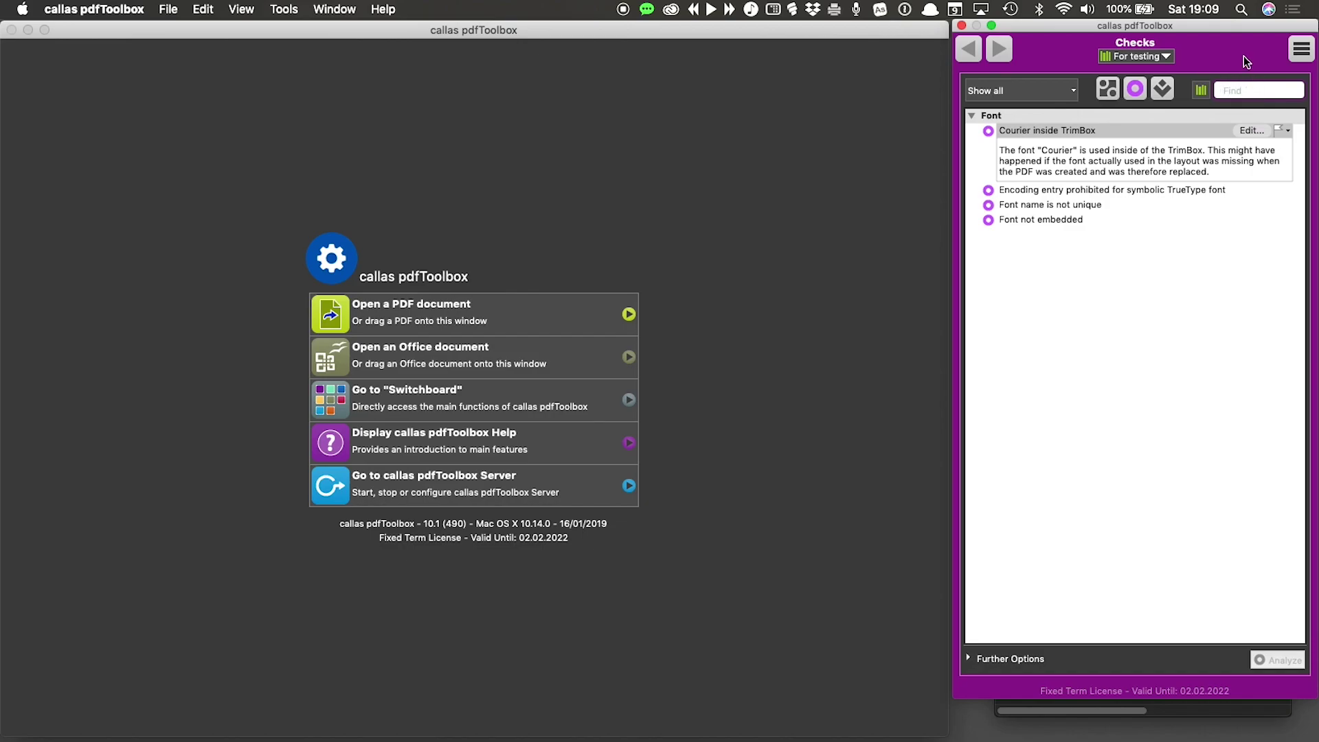
type("gray")
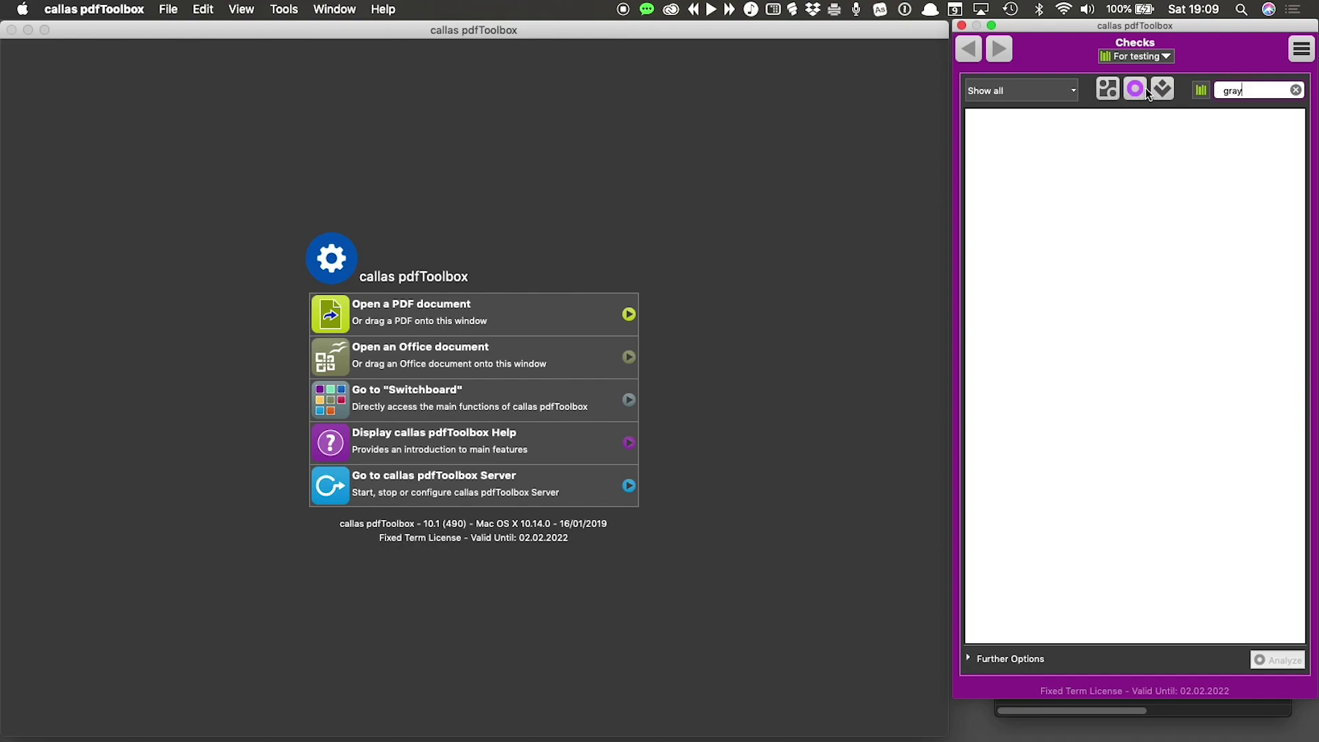
Step: Switch to the For testing profiles and search them for 'grayscale', which finds nothing
left_click(1108, 88)
left_click(1286, 95)
type("gray")
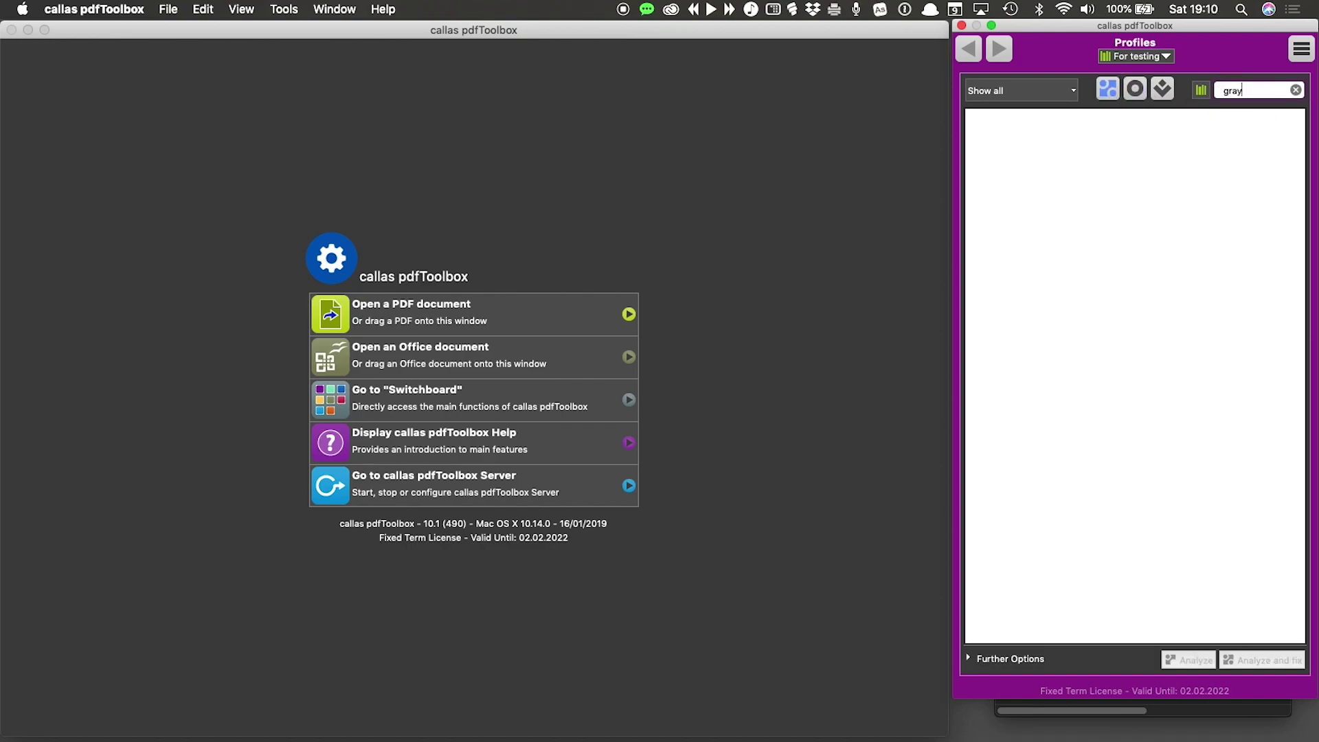
type("scale")
left_click(1170, 59)
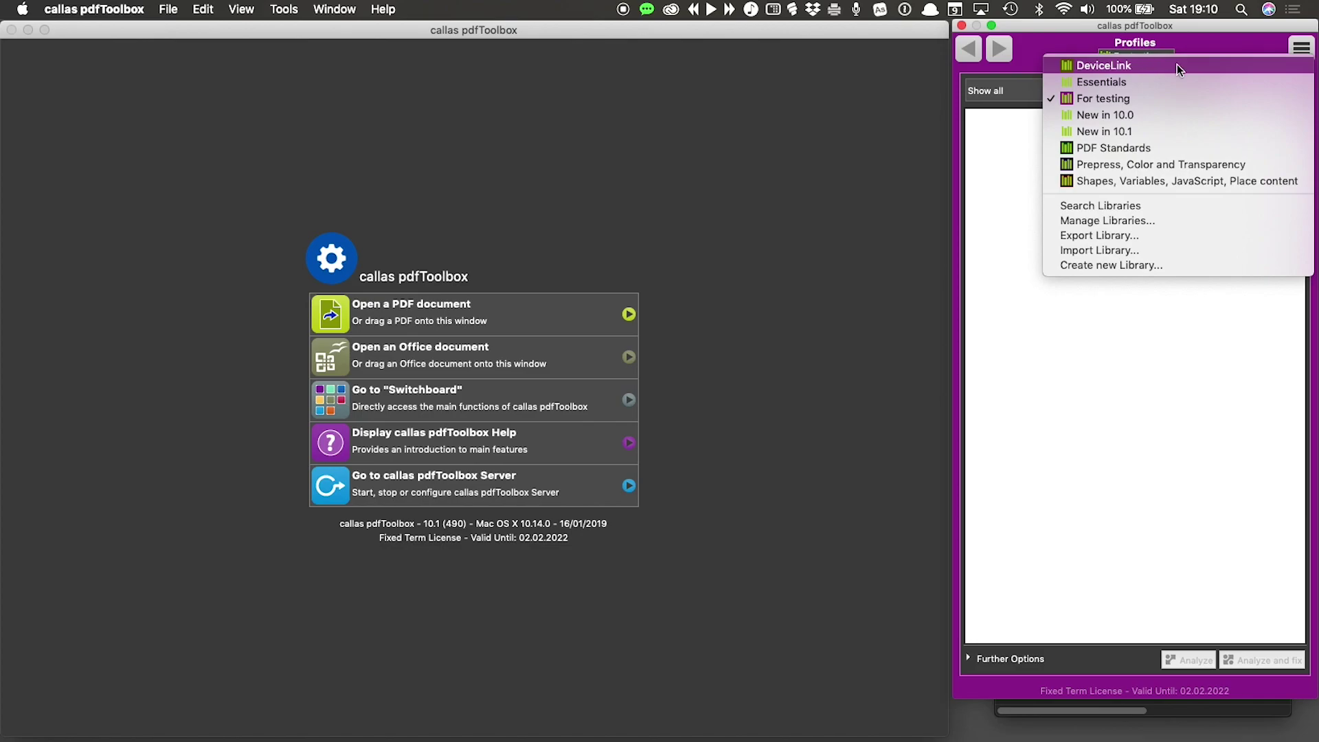
Step: Search 'grayscale' across all libraries, revealing Convert to grayscale in Prepress, Color and Transparency
left_click(1256, 42)
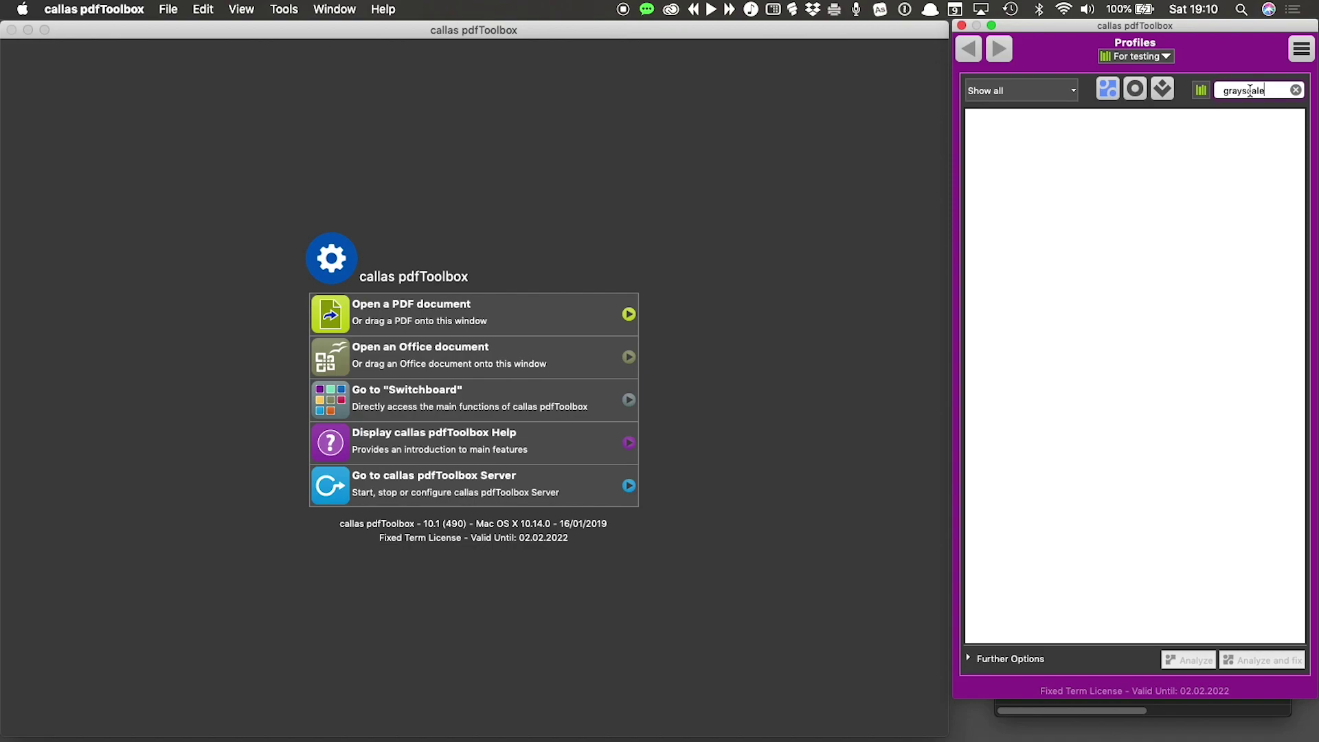
left_click(1201, 91)
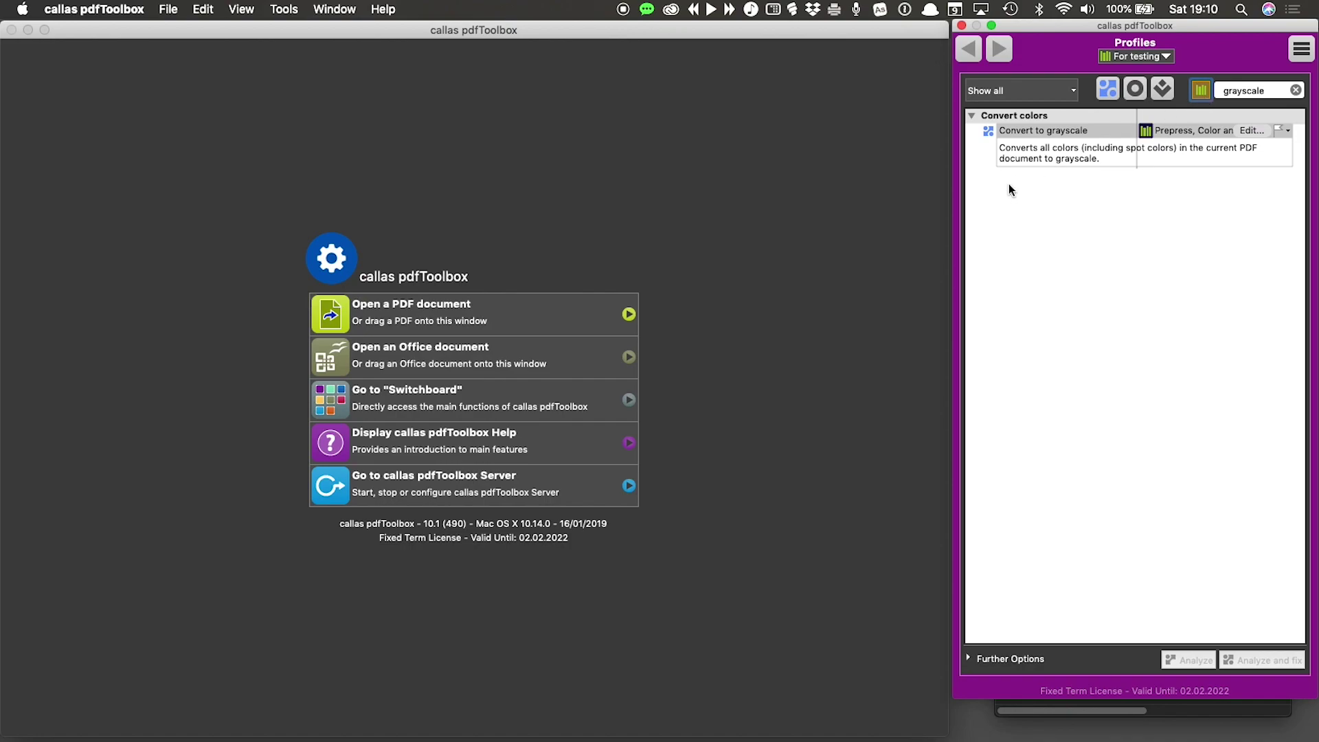
left_click_drag(953, 215, 729, 224)
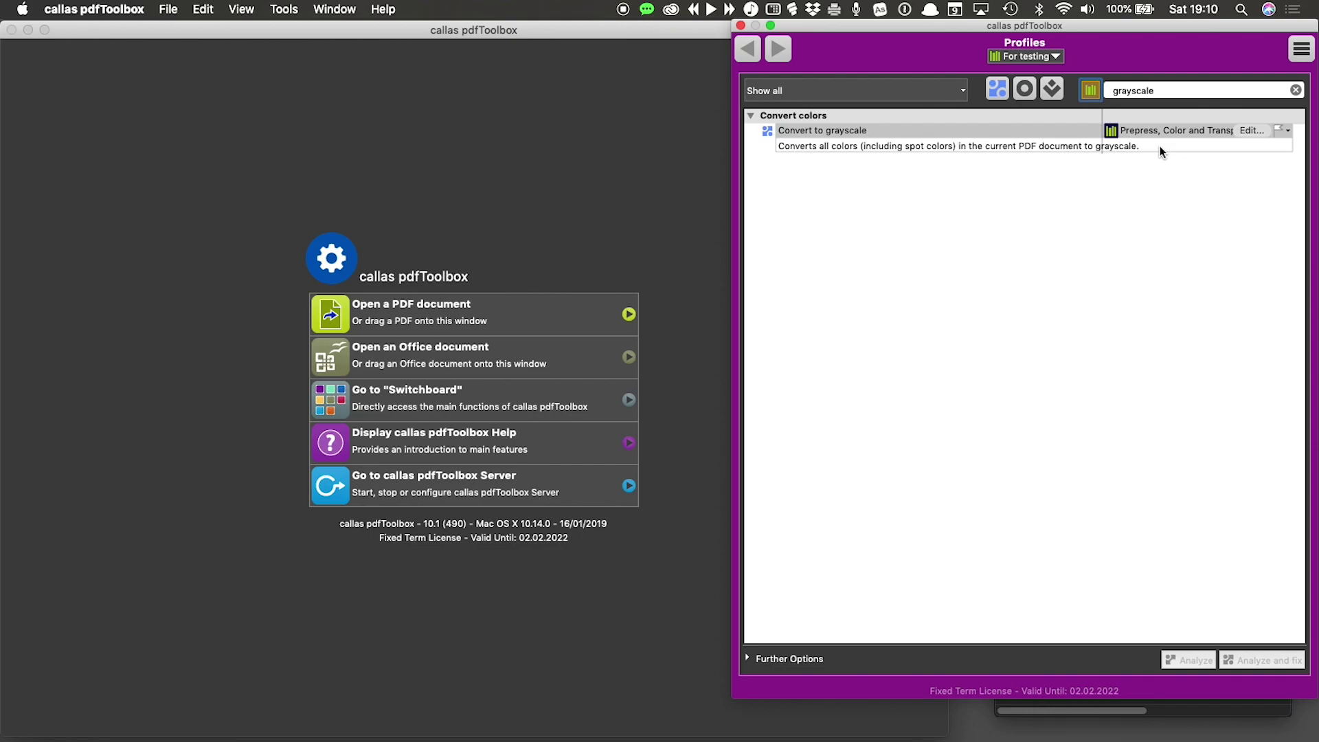
Step: In Manage Libraries' Profiles view, copy Convert to grayscale from Prepress, Color and Transparency into For testing
left_click(1054, 60)
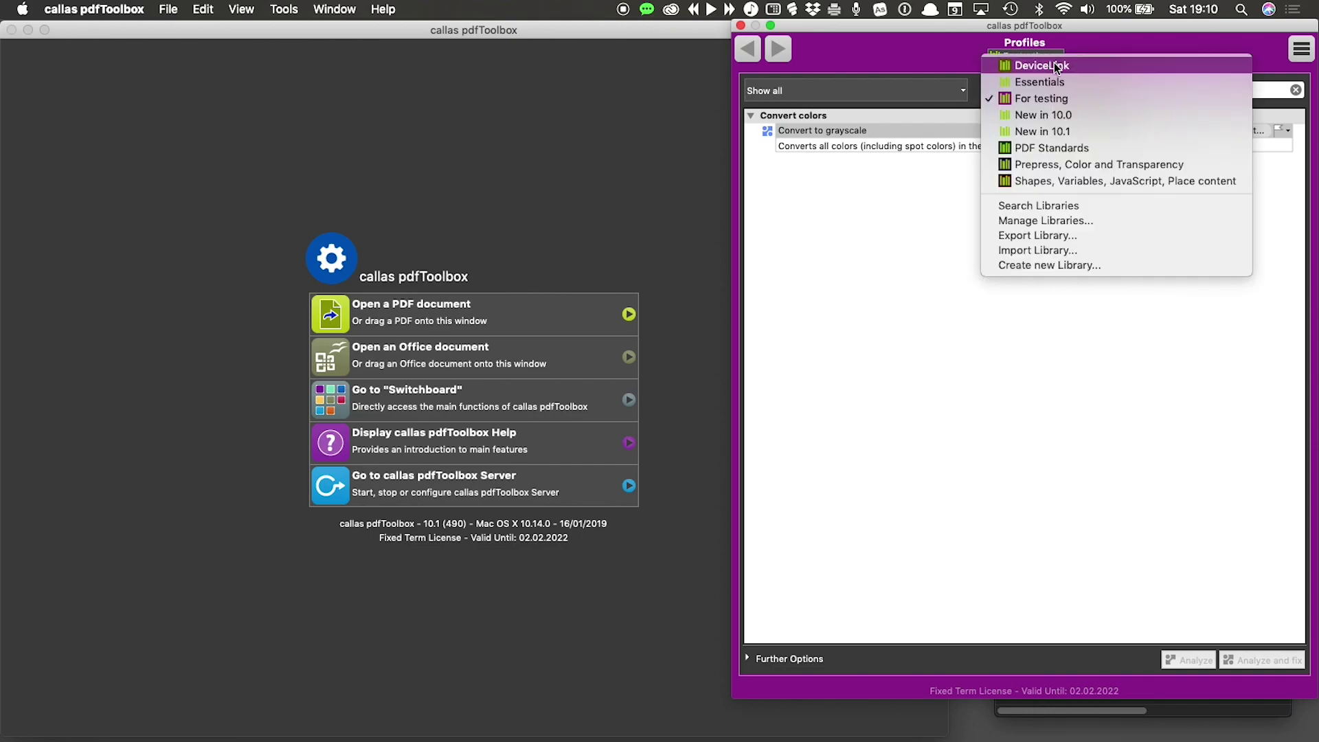
left_click(1058, 223)
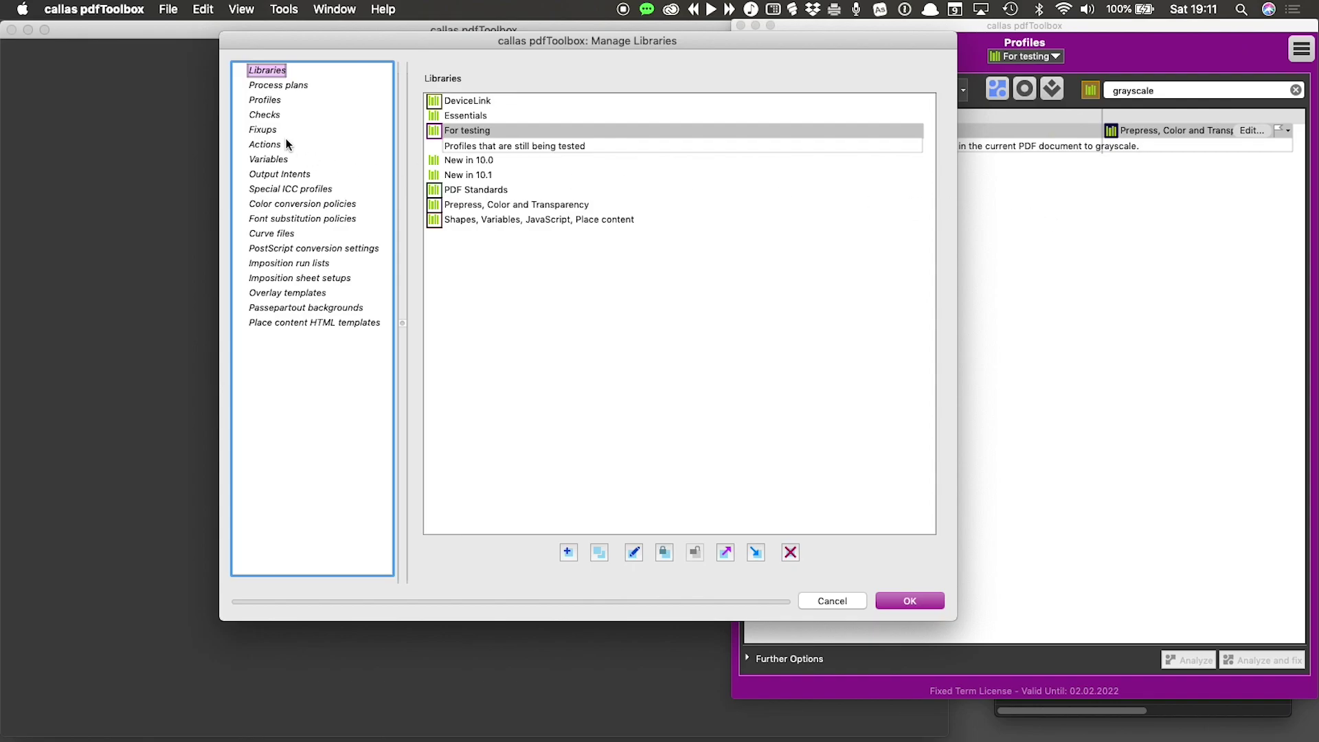
left_click(280, 101)
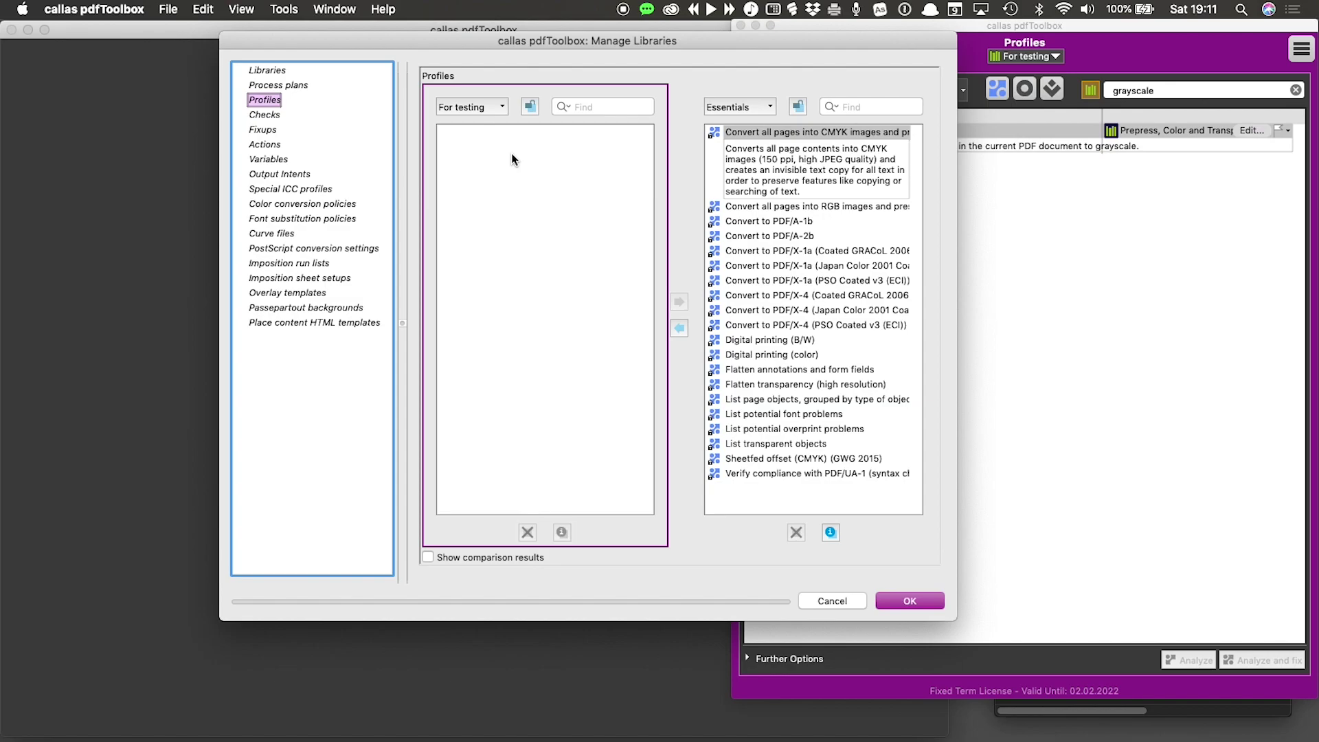
left_click(772, 108)
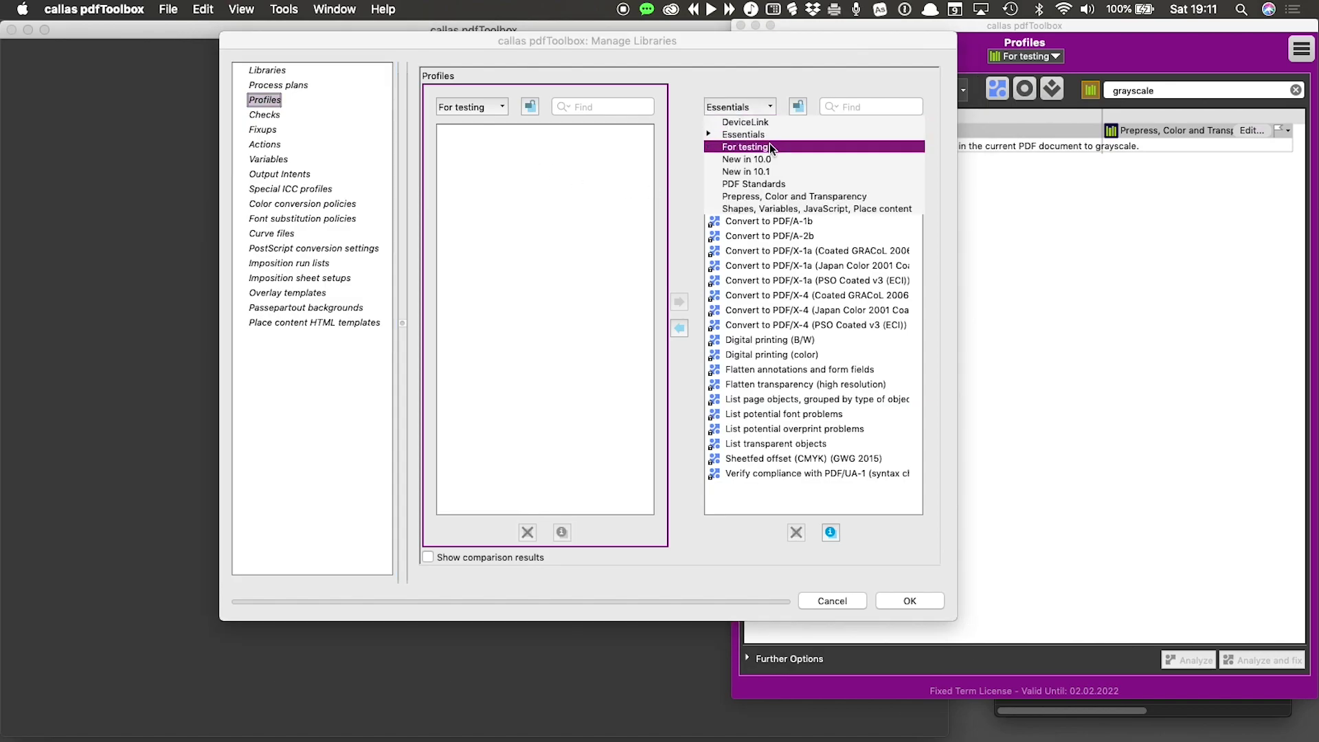
left_click(754, 200)
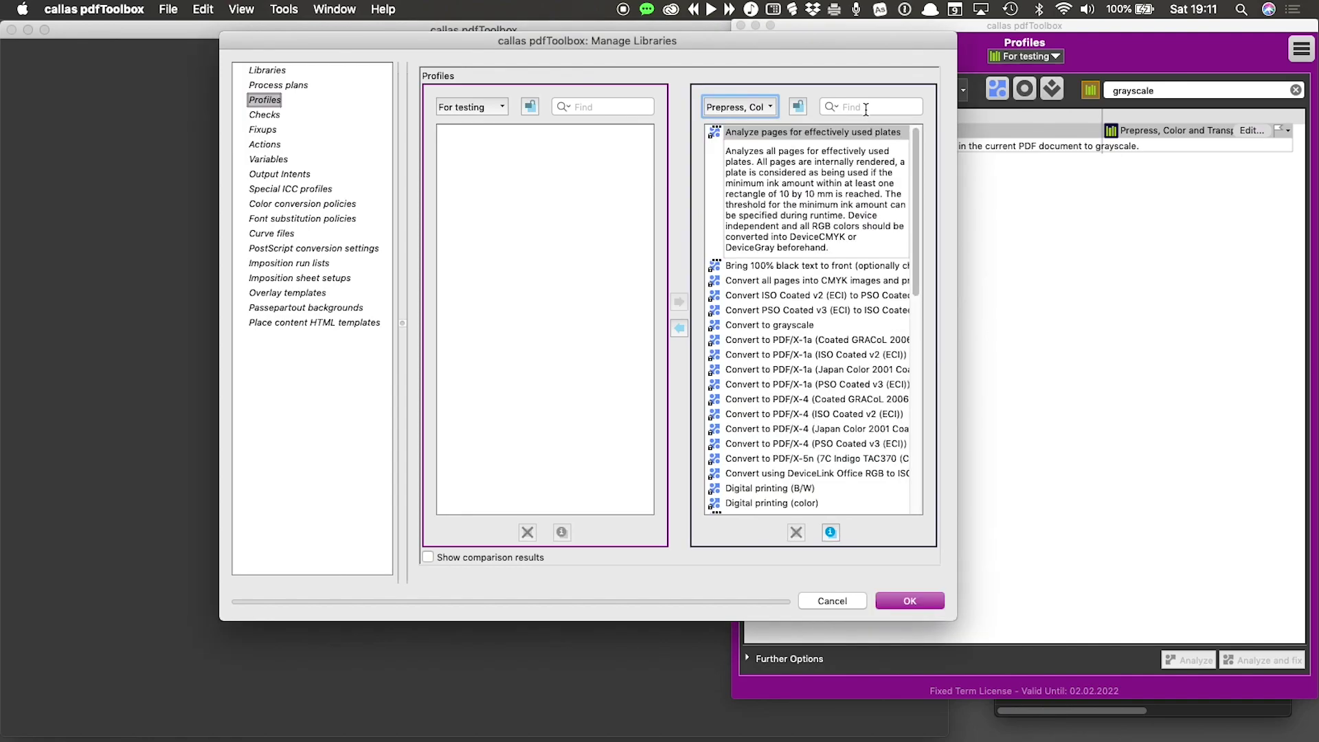
left_click(780, 327)
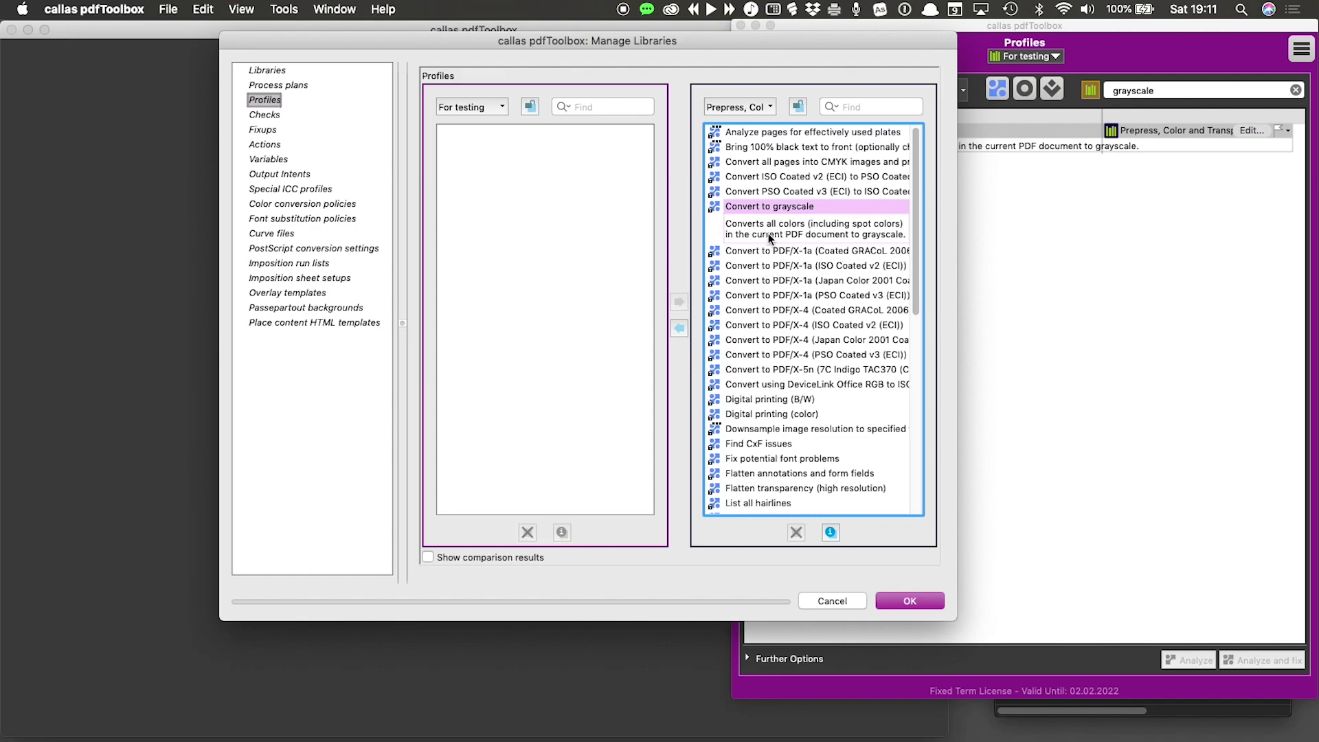
left_click(679, 329)
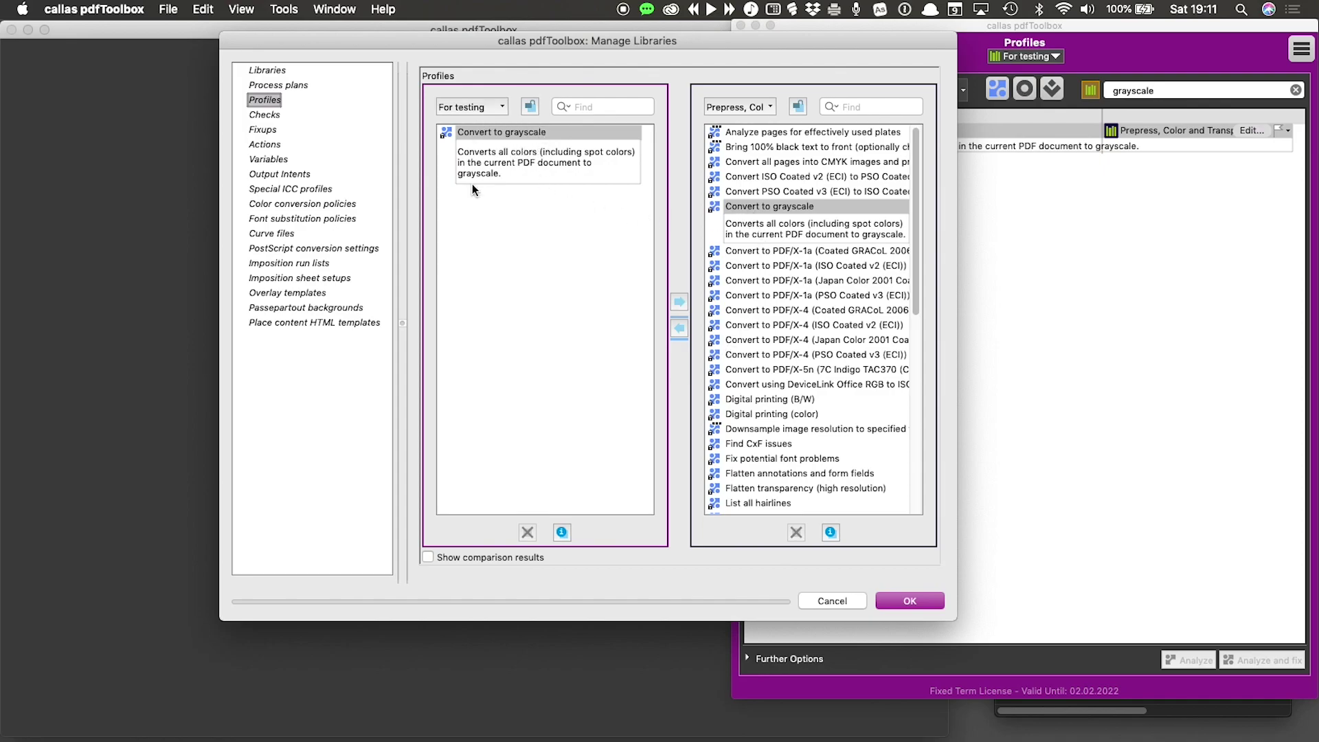
Step: Close Manage Libraries and limit the 'grayscale' profile search to the For testing library
key("Return")
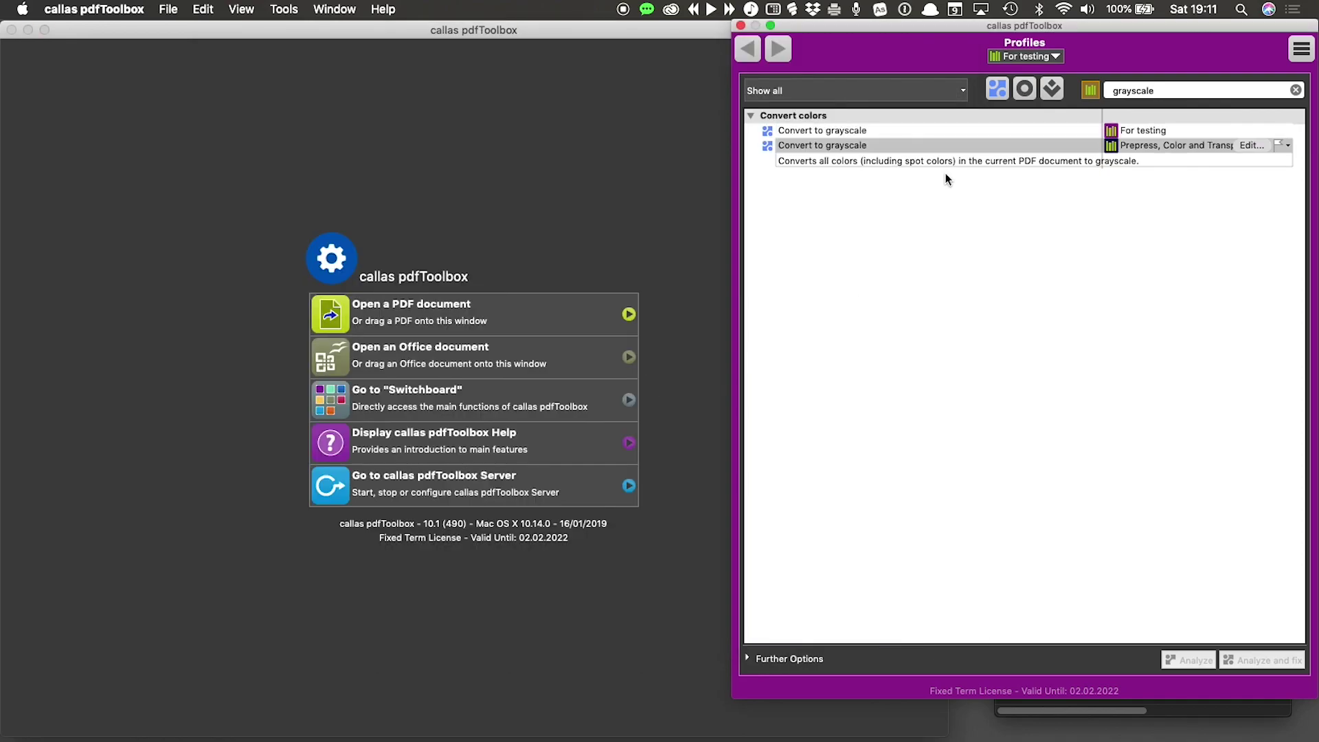
left_click(1089, 92)
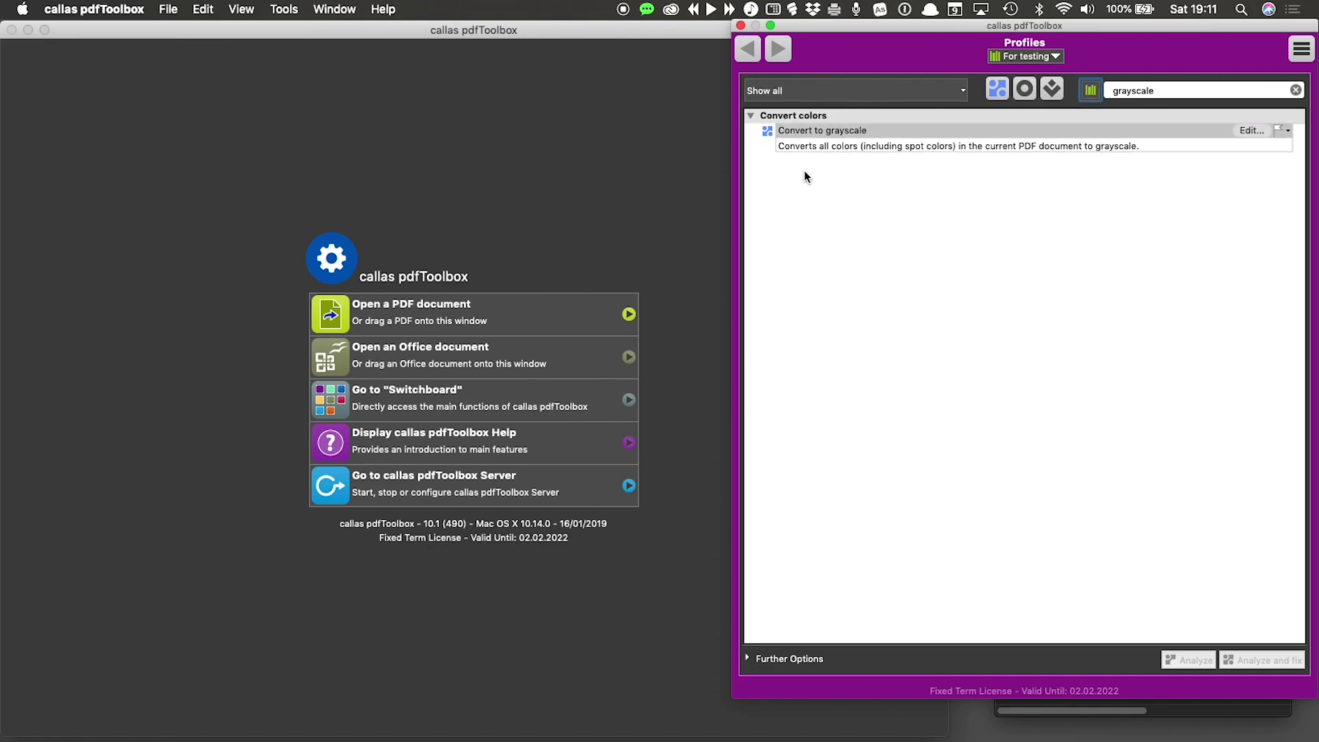